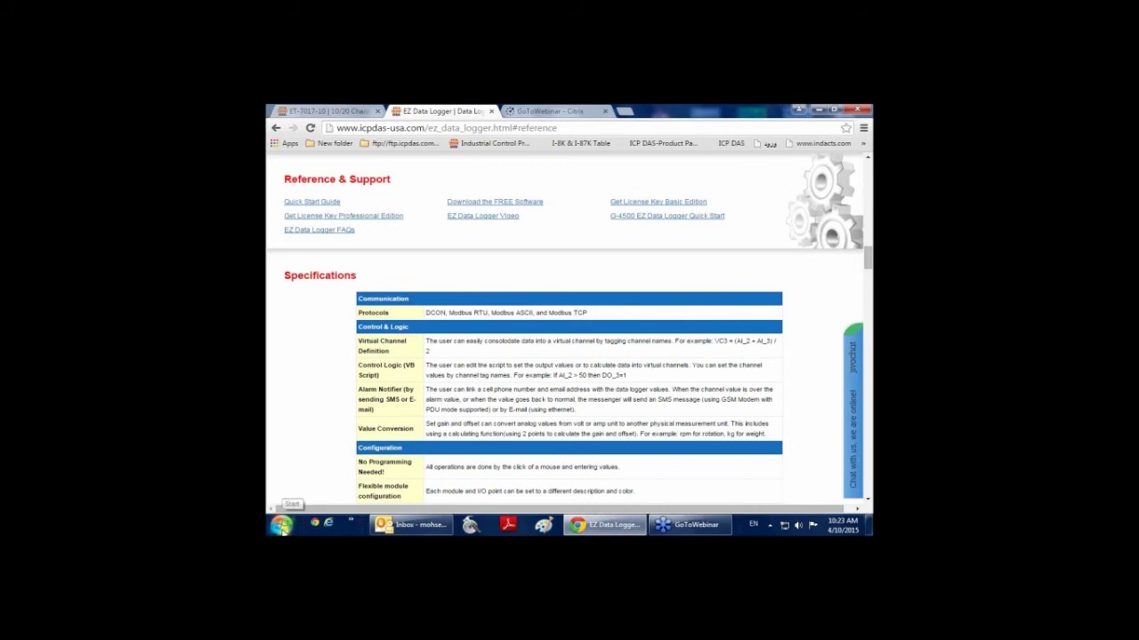
# Launch EZ Data Logger from the ICPDAS program group
pyautogui.click(281, 527)
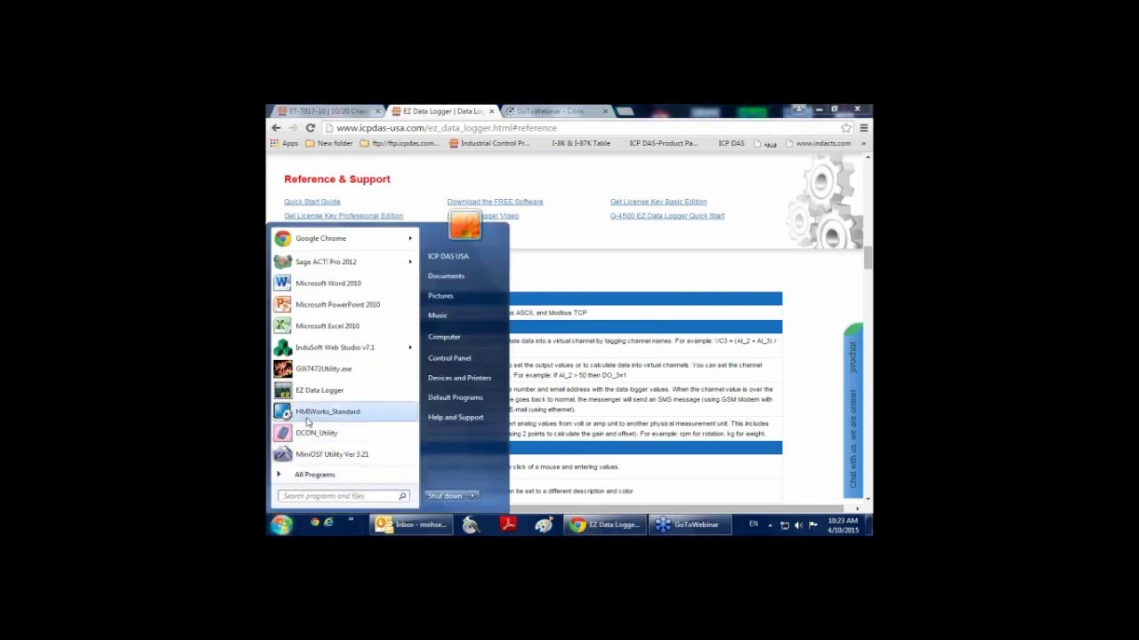
pyautogui.click(311, 474)
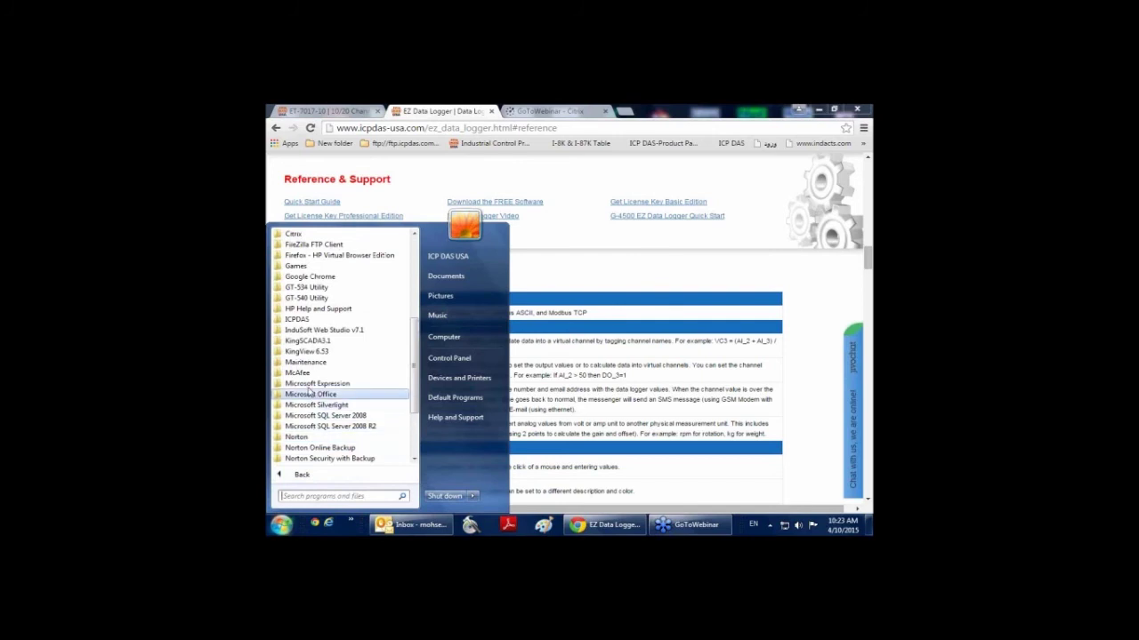
pyautogui.click(299, 320)
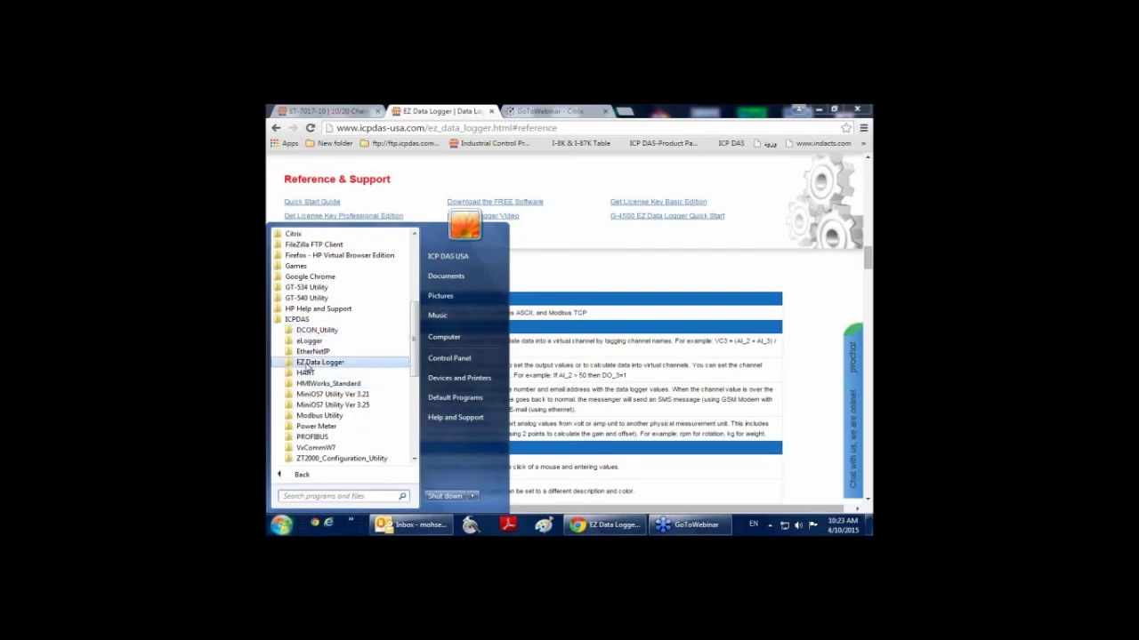
pyautogui.click(306, 365)
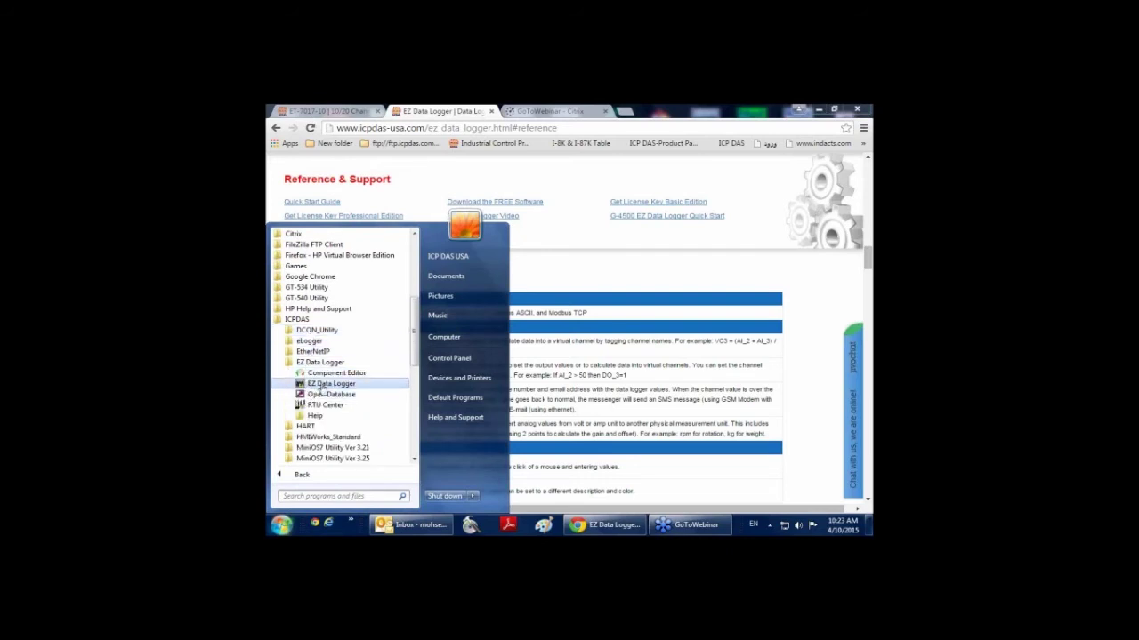
pyautogui.click(321, 385)
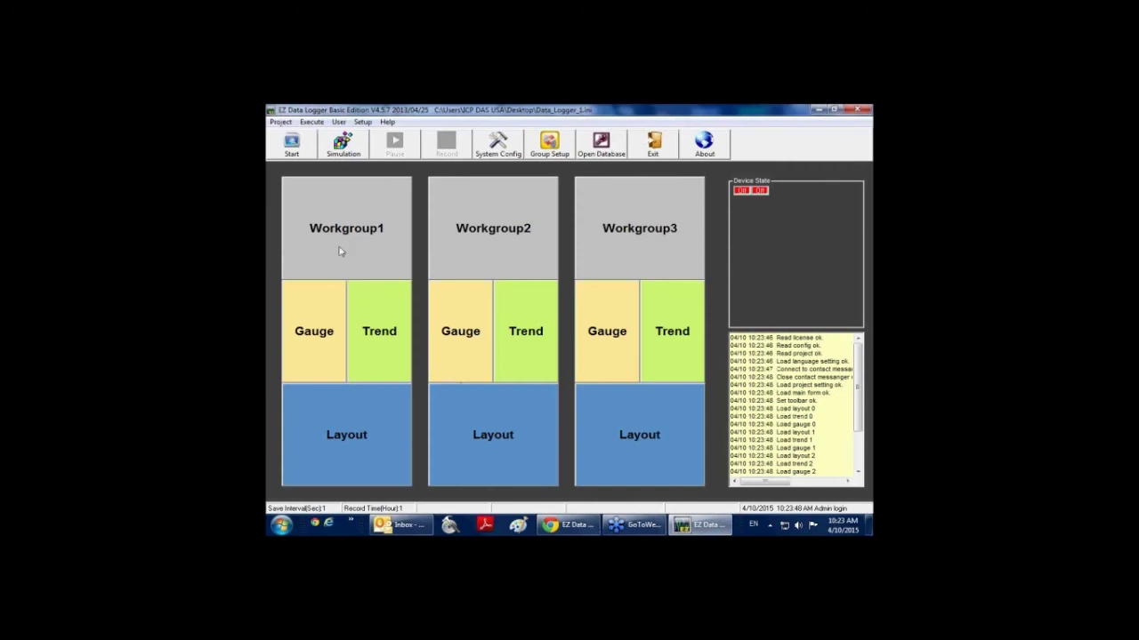
# Create a new project named Data_Logger_1 and save it on the Desktop
pyautogui.click(281, 123)
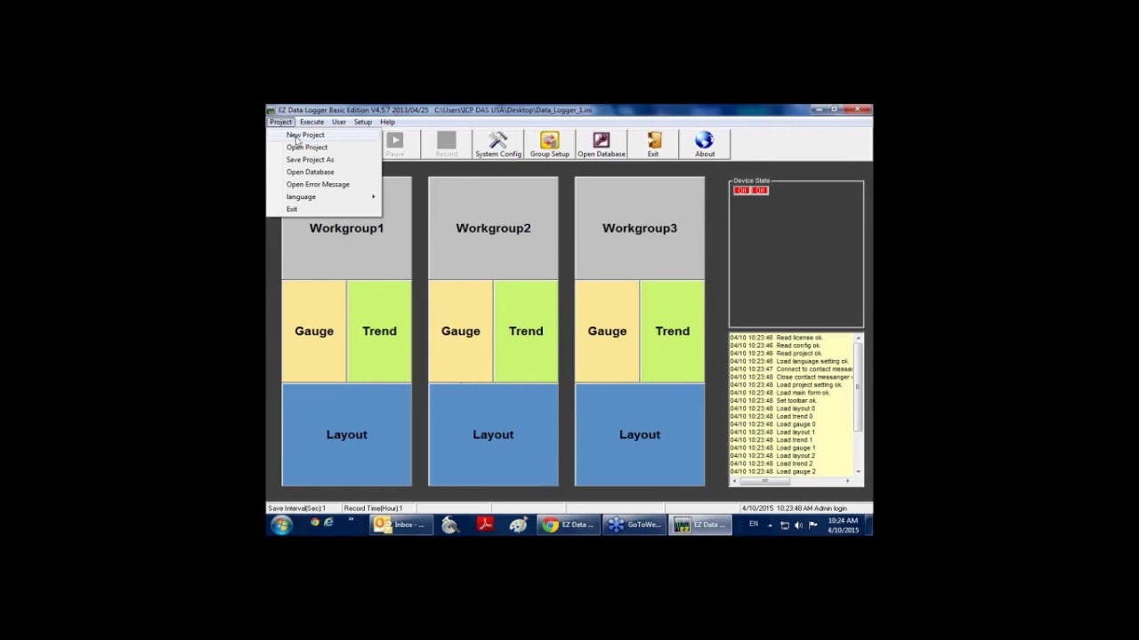
pyautogui.click(296, 136)
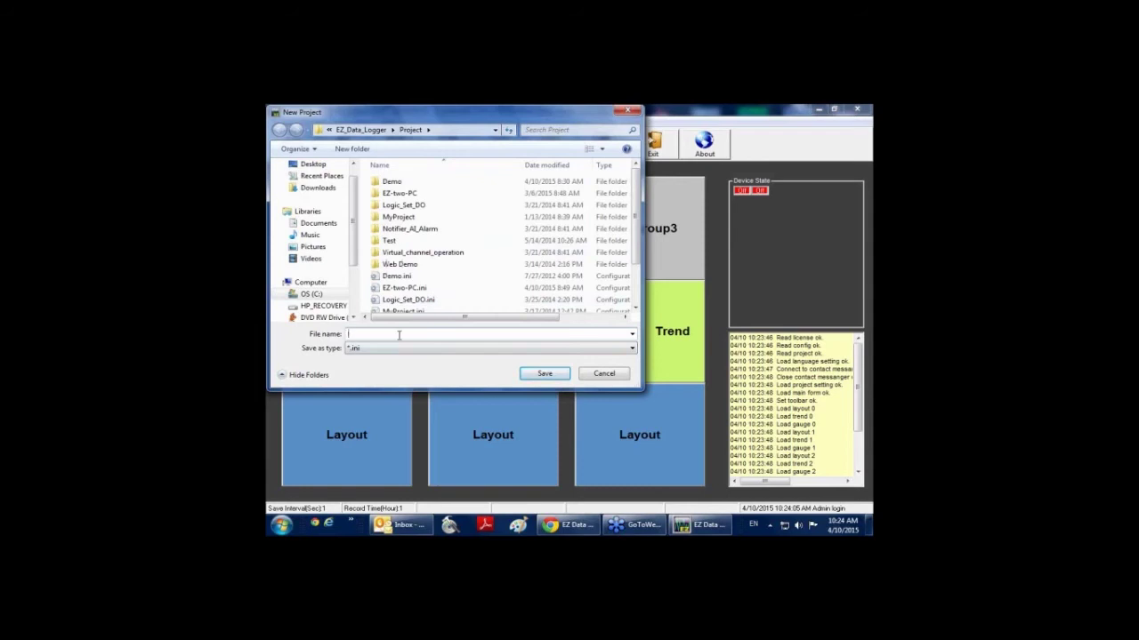
pyautogui.write('Data_Logger_1')
pyautogui.click(303, 163)
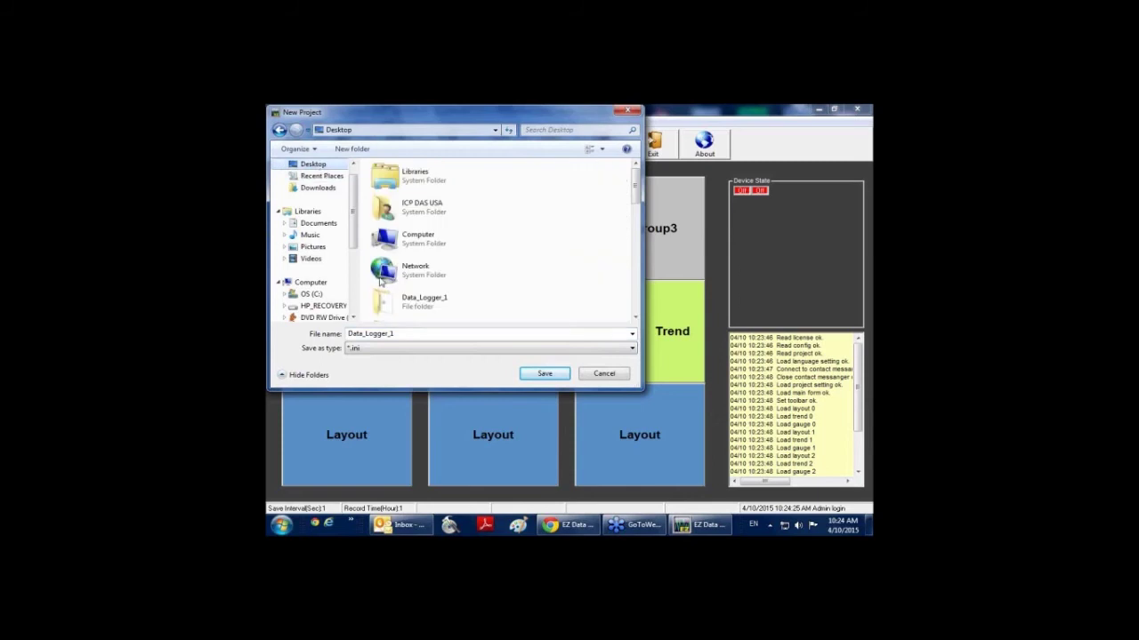
pyautogui.click(541, 374)
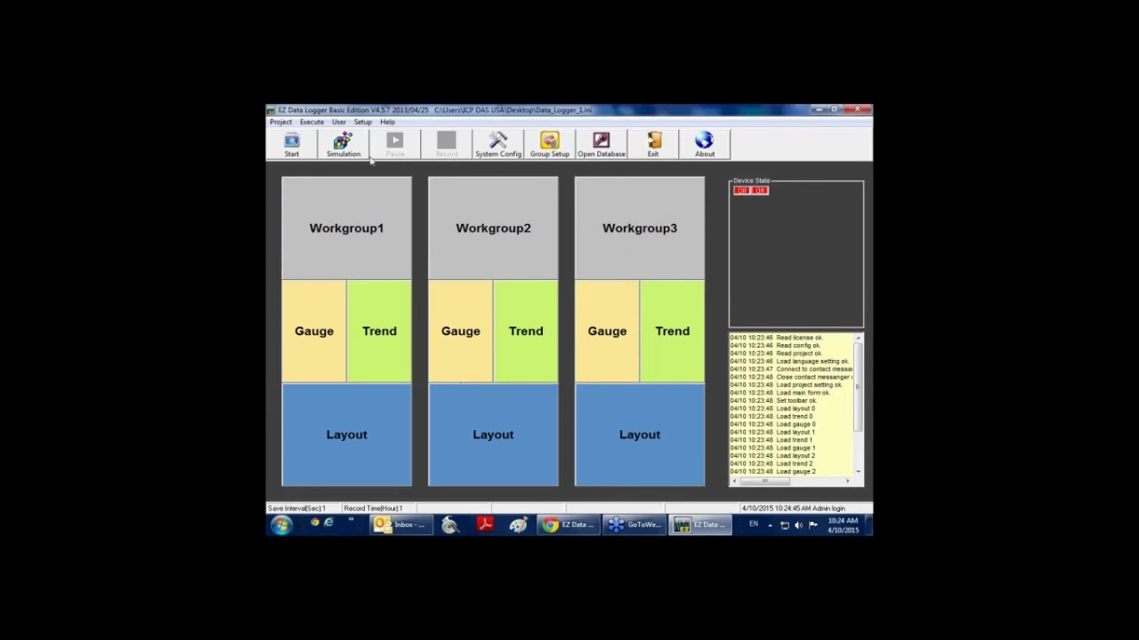
# In the group setup, install a Modbus TCP driver with host 192.168.255.1
pyautogui.click(551, 153)
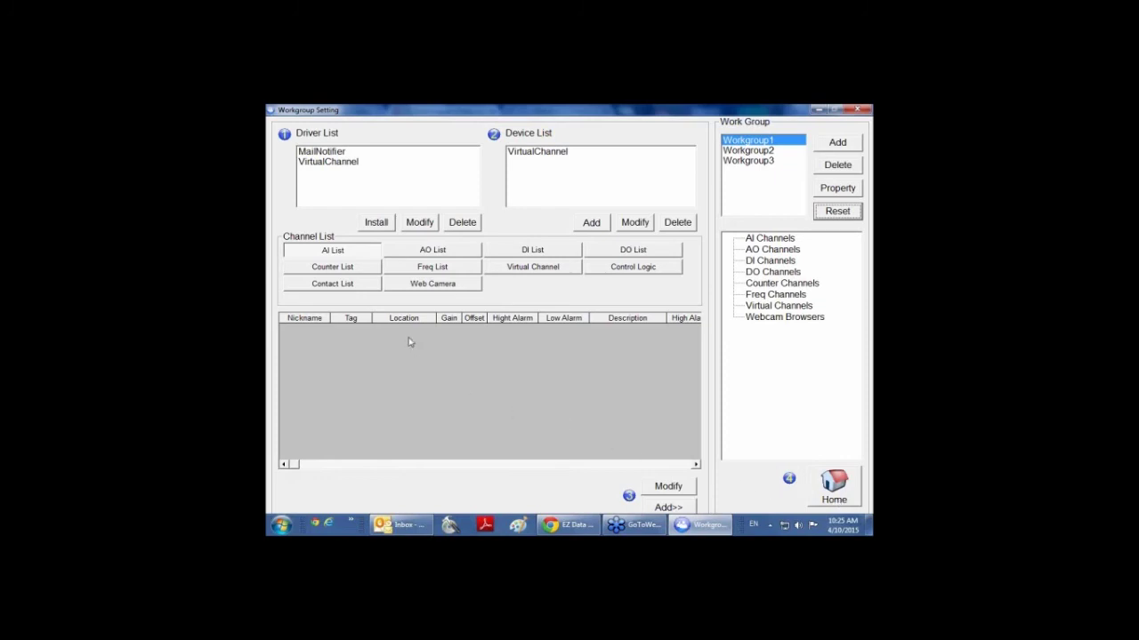
pyautogui.click(376, 223)
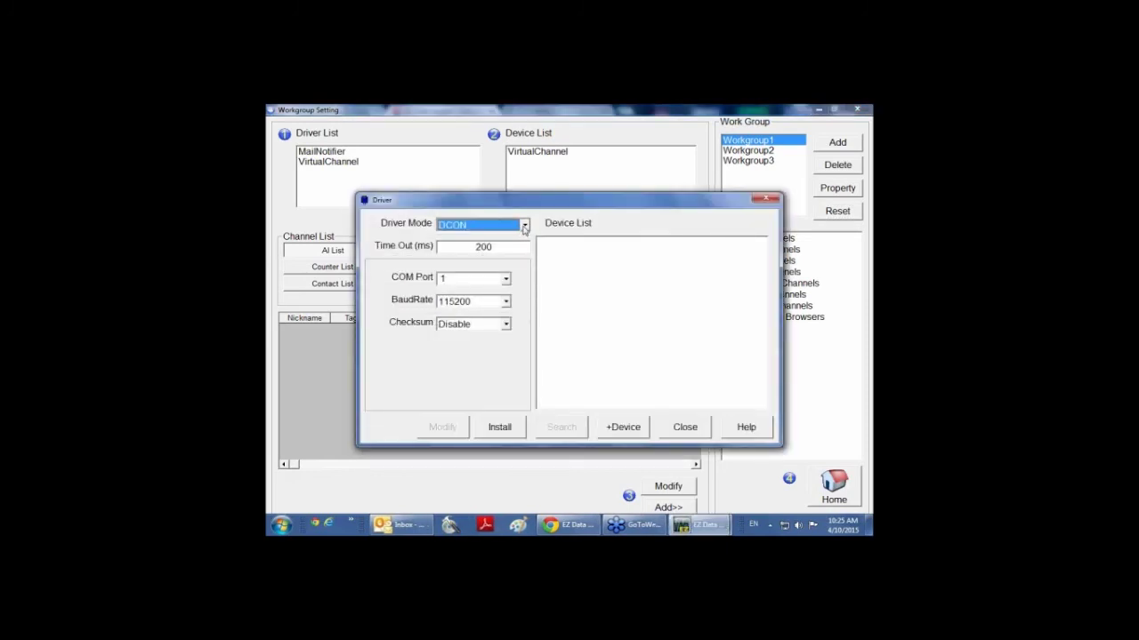
pyautogui.click(524, 226)
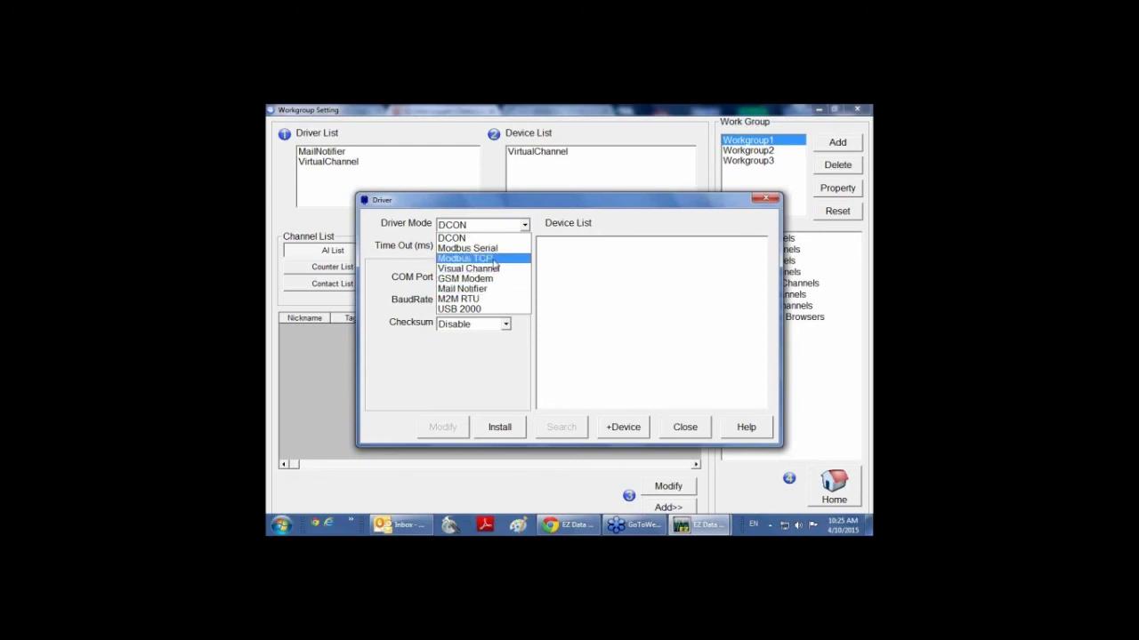
pyautogui.click(493, 259)
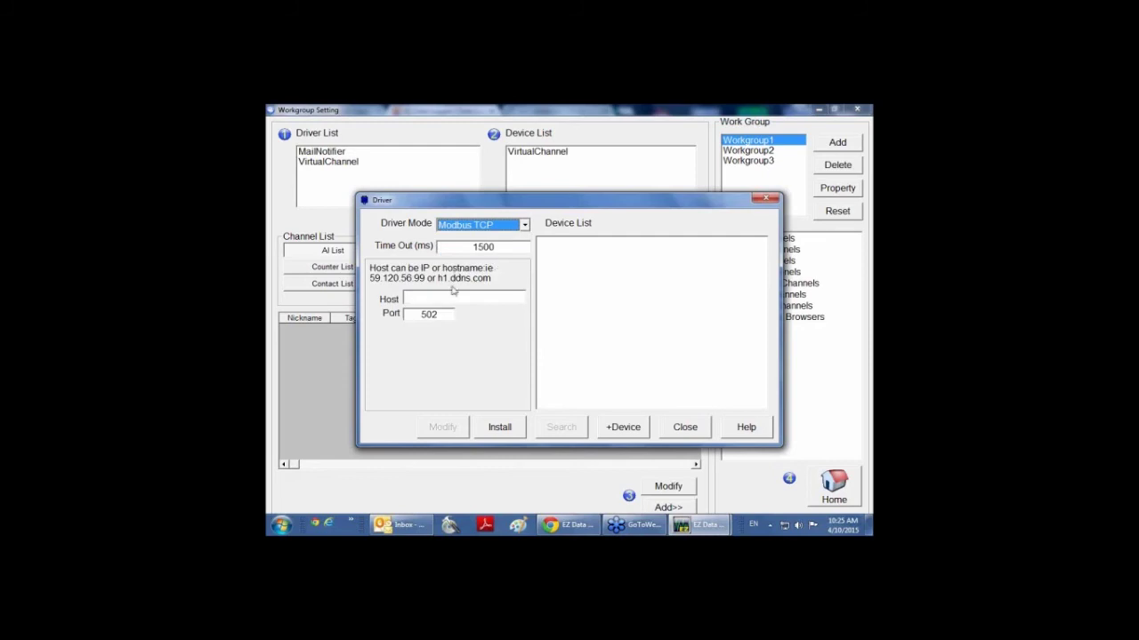
pyautogui.click(447, 297)
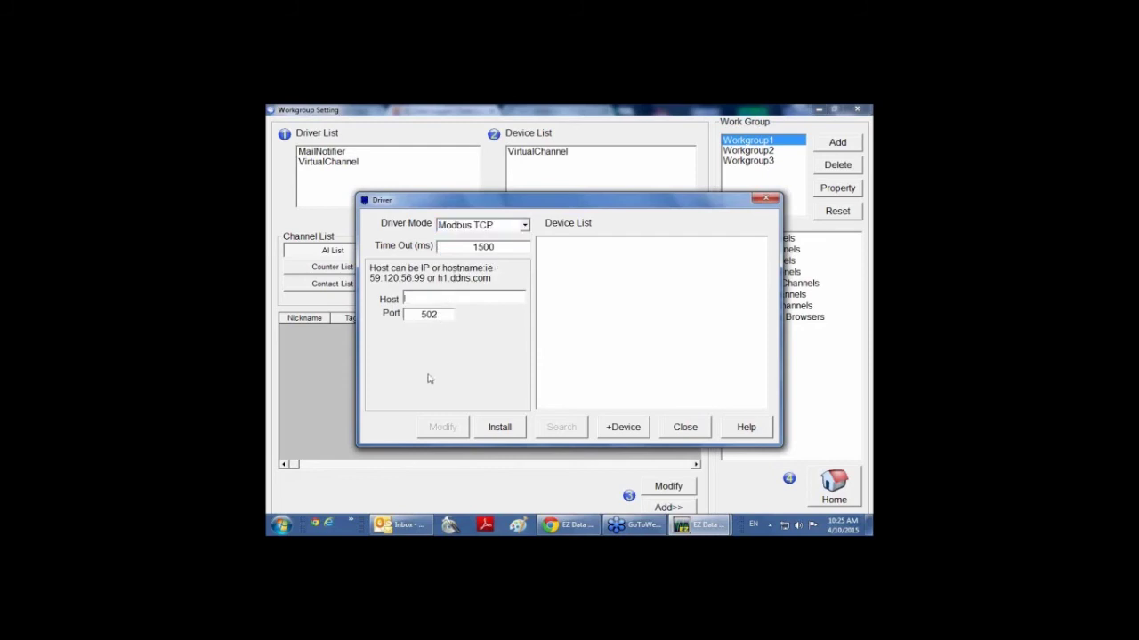
pyautogui.write('192.168.255')
pyautogui.write('.1')
pyautogui.click(494, 433)
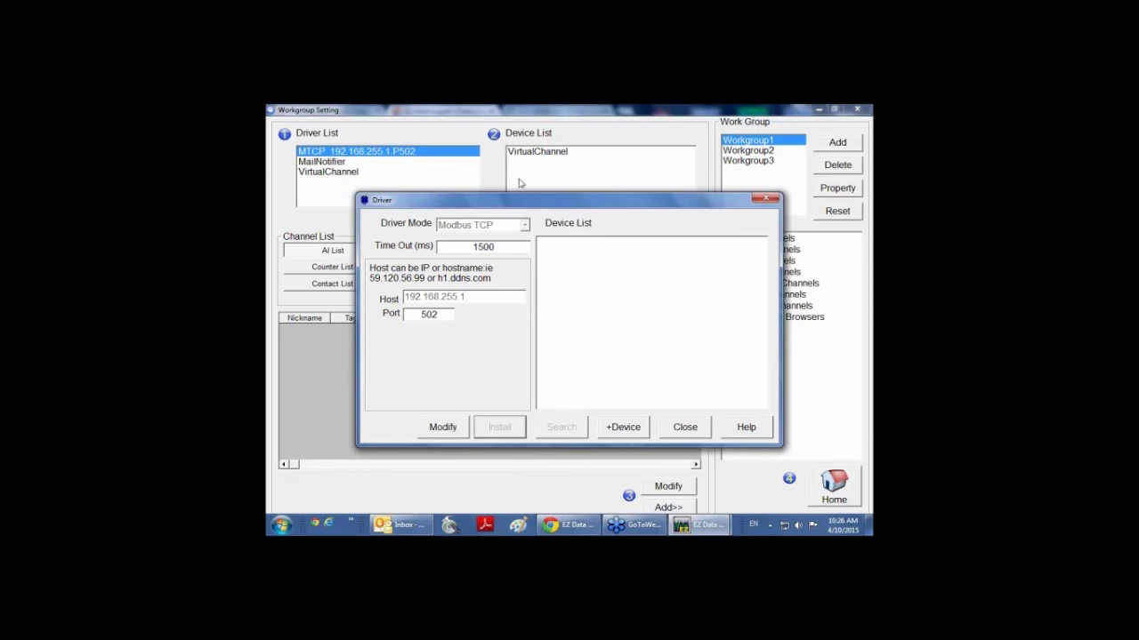
pyautogui.click(680, 430)
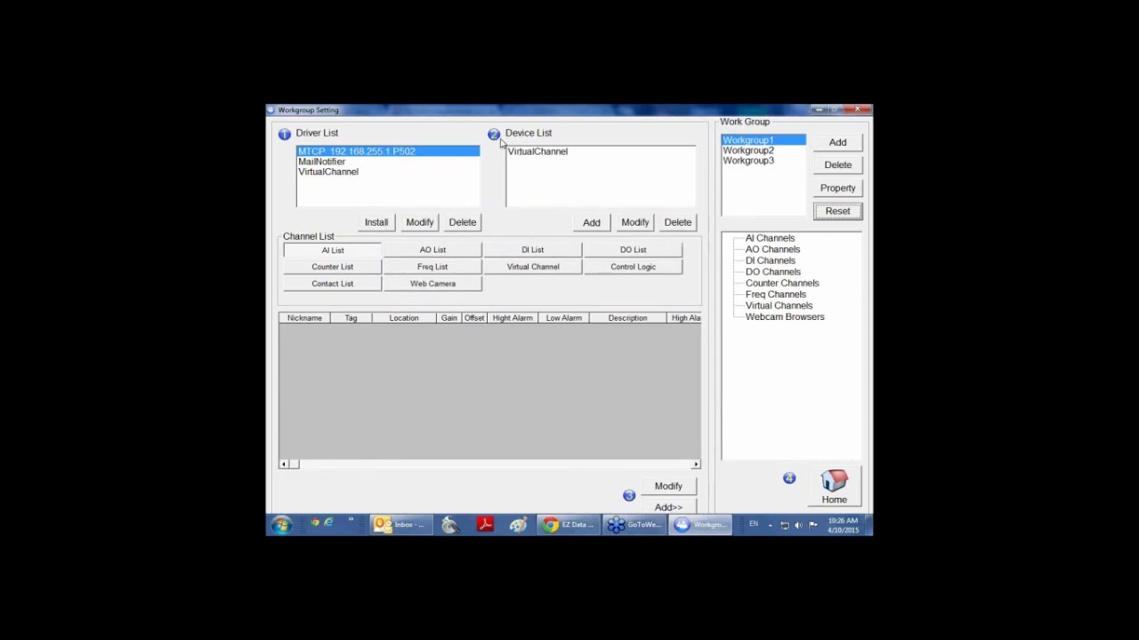
# Add the ET-7017-10 module as a Modbus/TCP device on the 192.168.255.1 driver
pyautogui.click(588, 226)
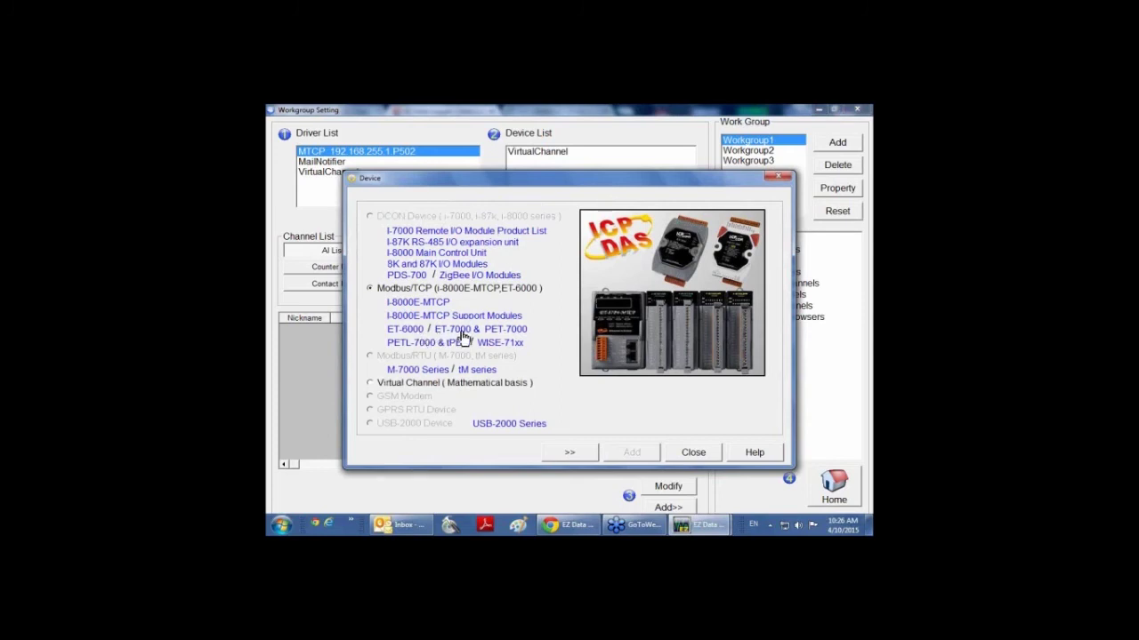
pyautogui.click(574, 453)
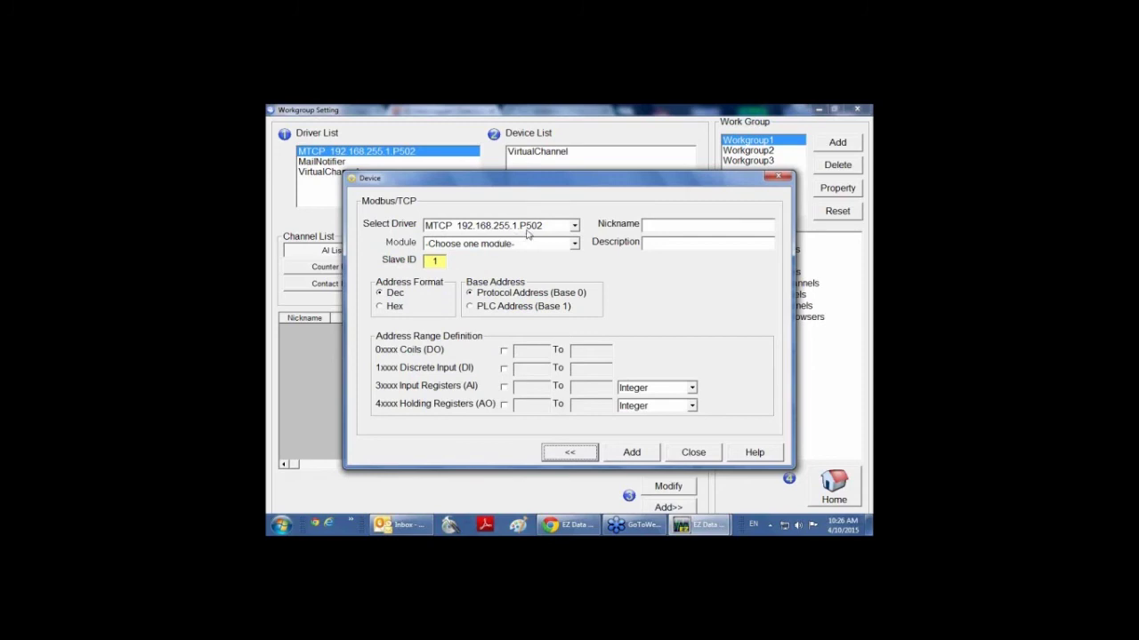
pyautogui.click(575, 244)
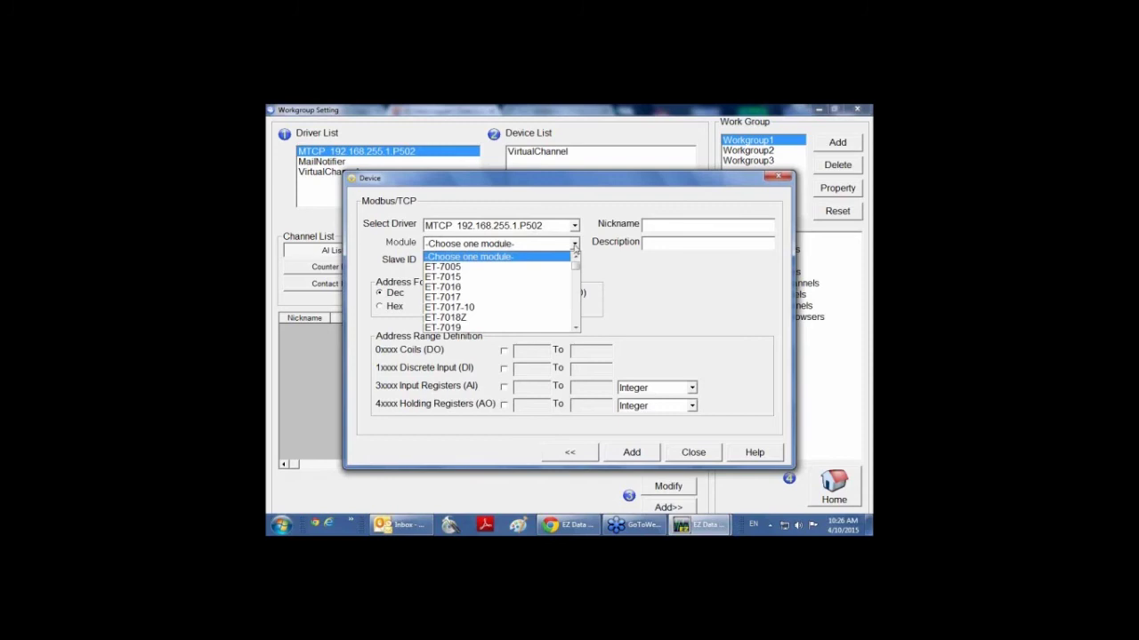
pyautogui.click(500, 307)
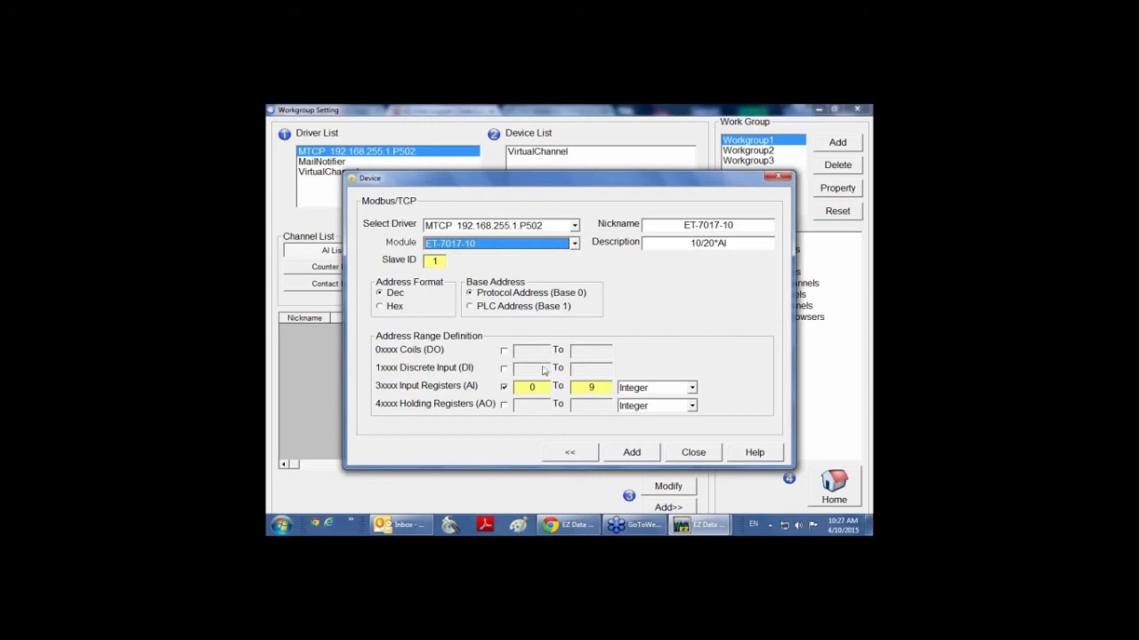
pyautogui.click(631, 454)
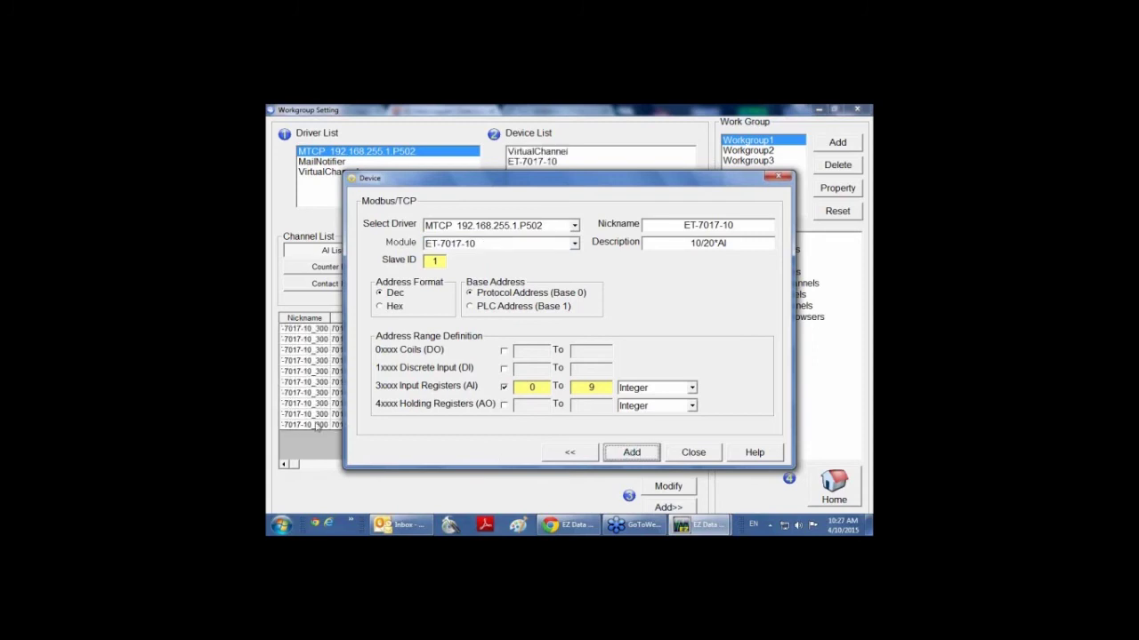
pyautogui.click(691, 456)
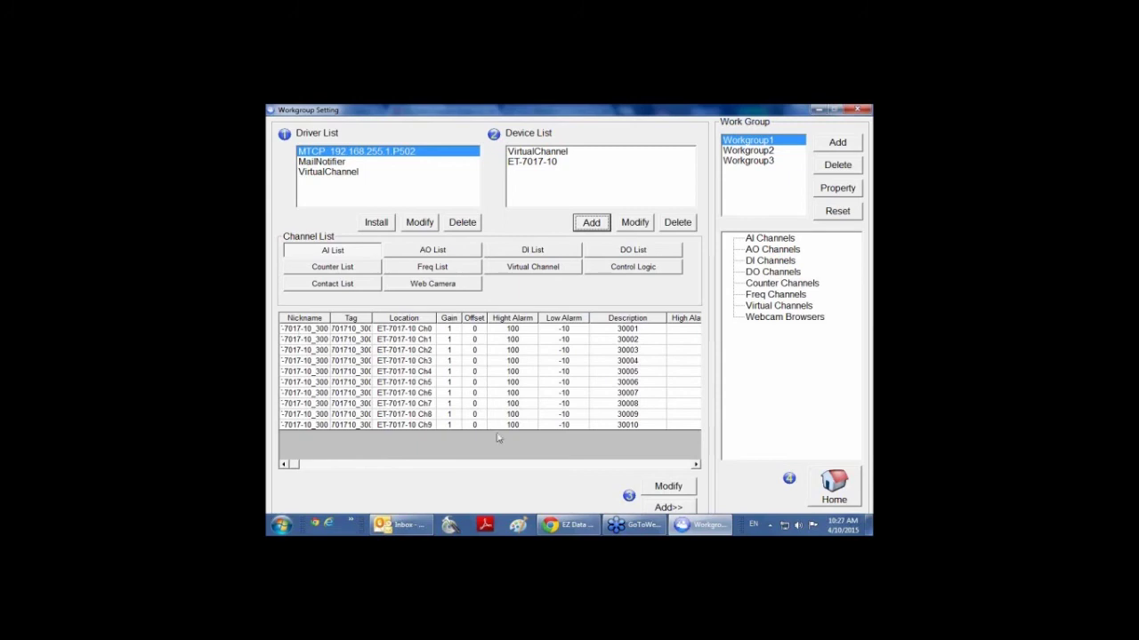
# Switch to Chrome and review the analog input specifications on the ET-7017-10 product page
pyautogui.moveTo(567, 528)
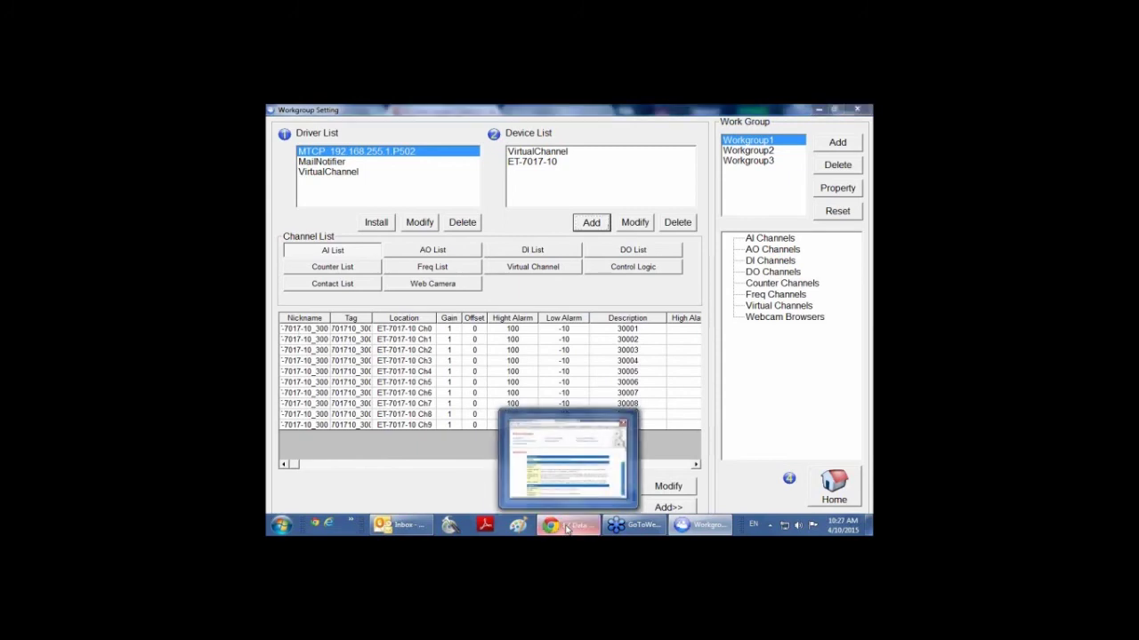
pyautogui.click(566, 526)
pyautogui.click(329, 113)
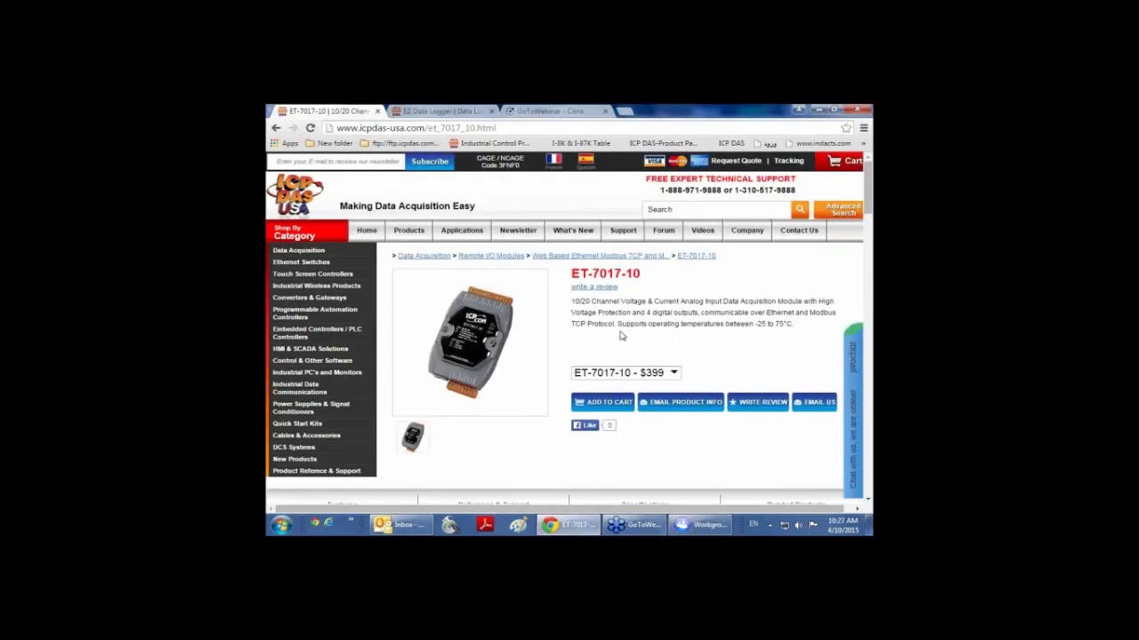
pyautogui.scroll(-12, 676, 298)
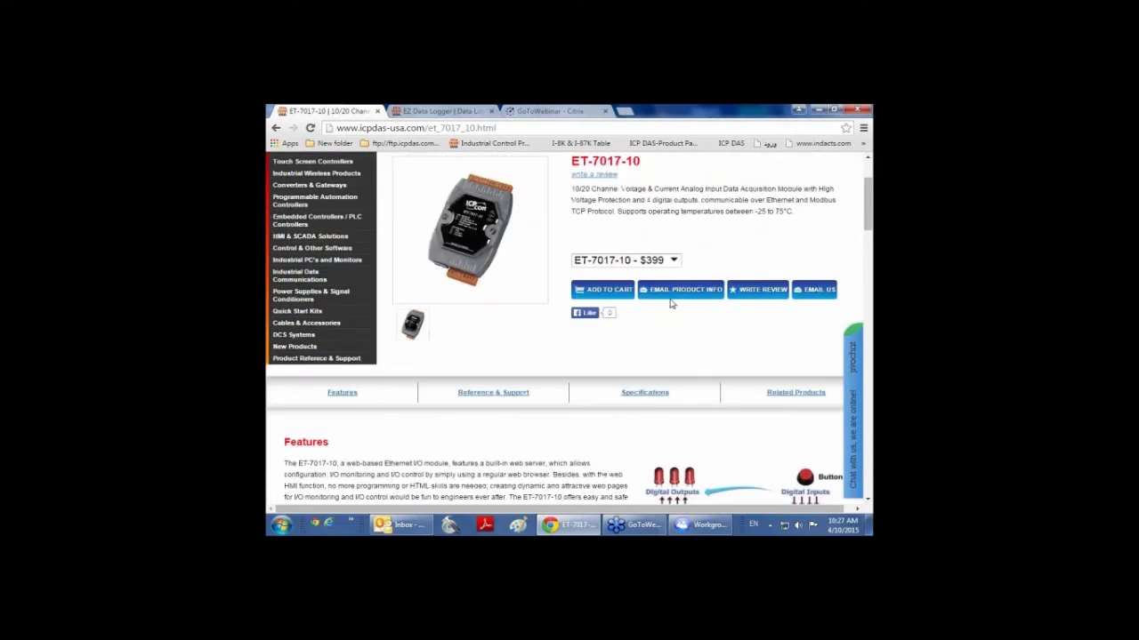
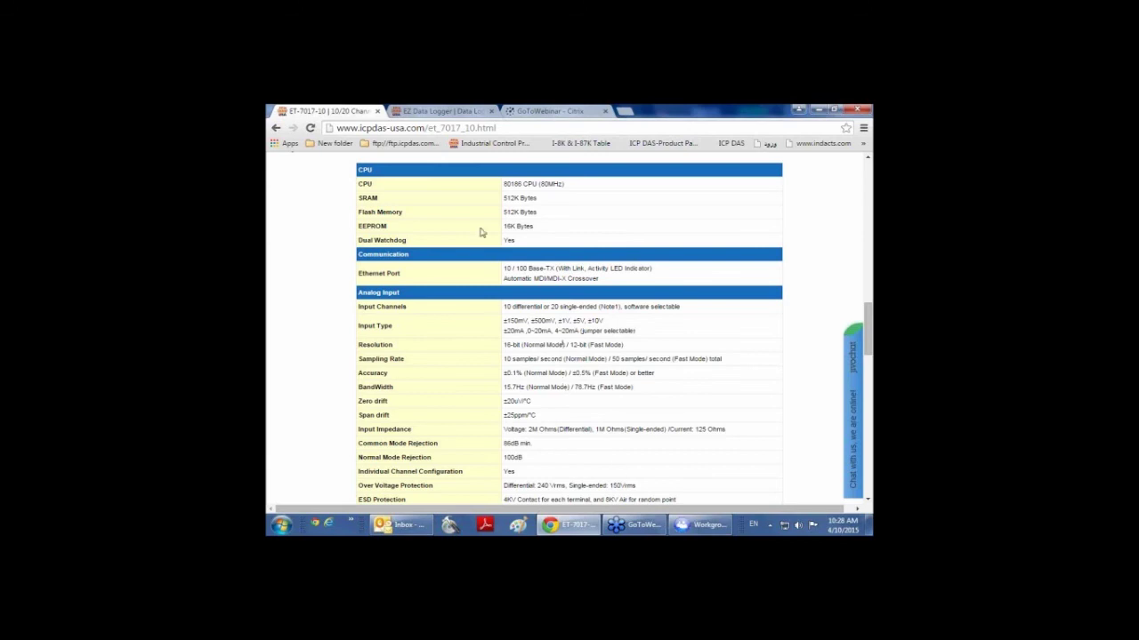
# Back in EZ Data Logger, scale ET-7017-10 Ch0 with AI values 4000 and 20000, calculating and applying its gain and offset
pyautogui.click(700, 525)
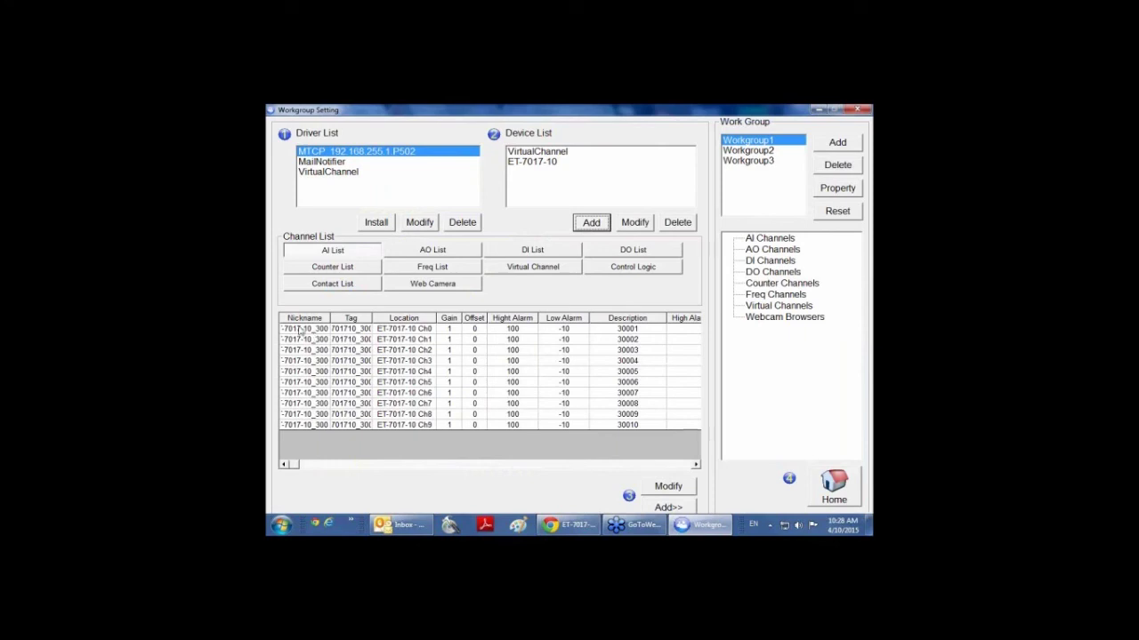
pyautogui.click(331, 329)
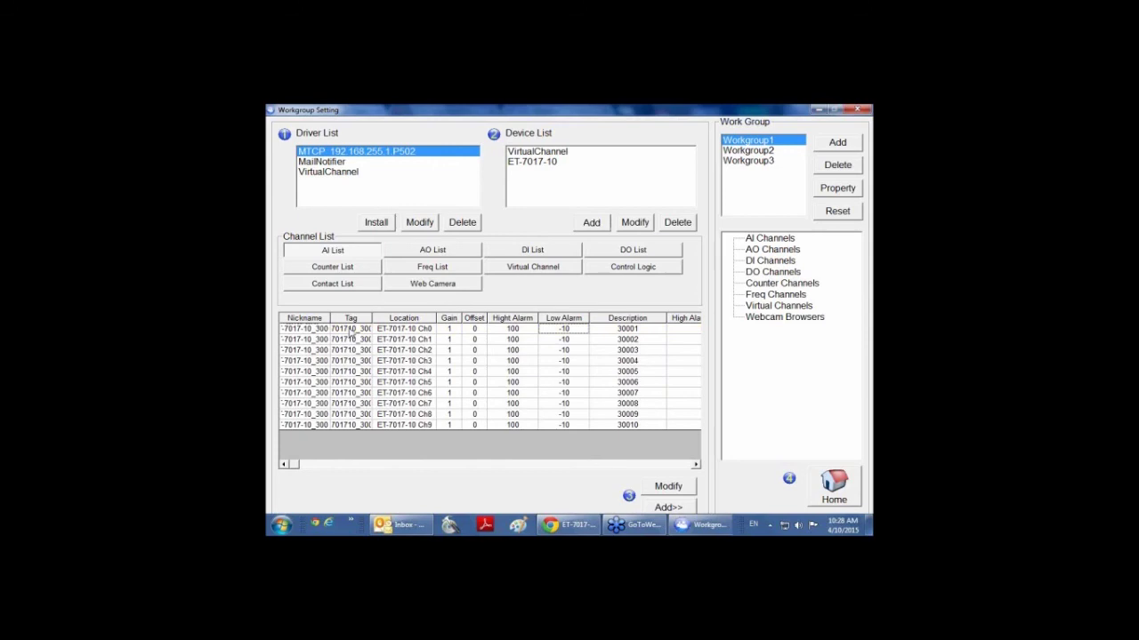
pyautogui.doubleClick(351, 331)
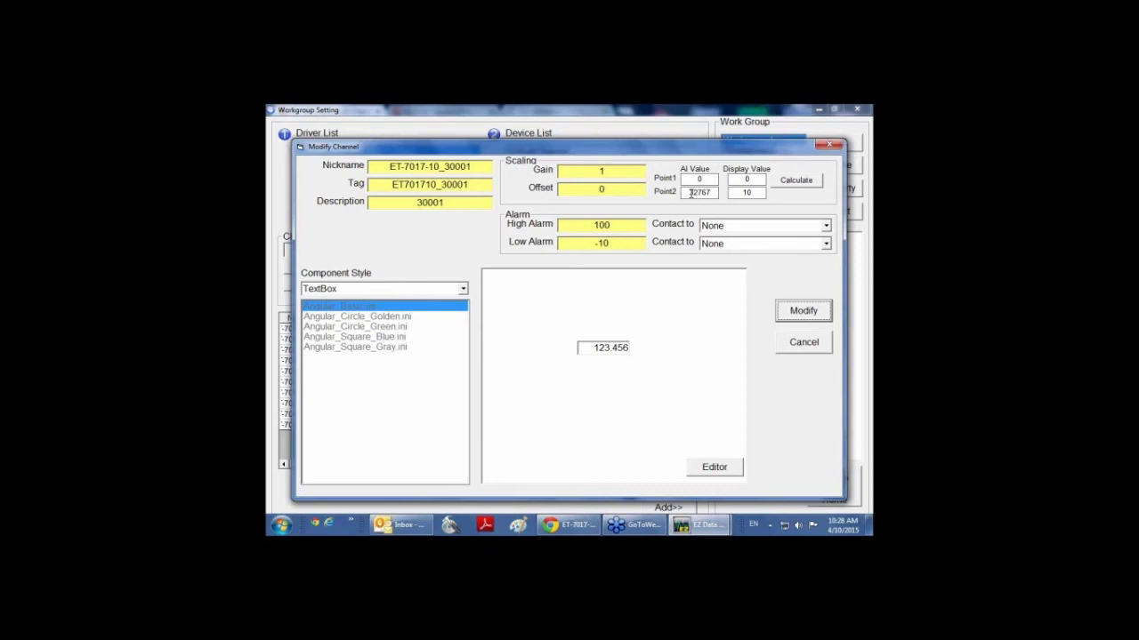
pyautogui.doubleClick(696, 180)
pyautogui.write('4000')
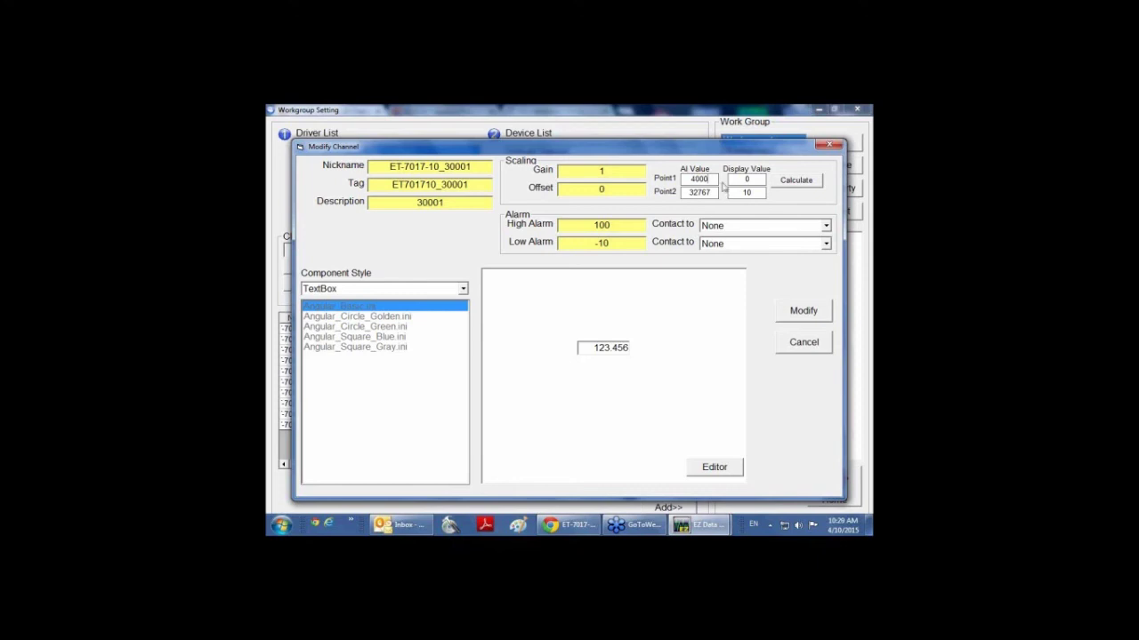
pyautogui.moveTo(714, 192); pyautogui.dragTo(690, 192)
pyautogui.write('20000')
pyautogui.click(794, 183)
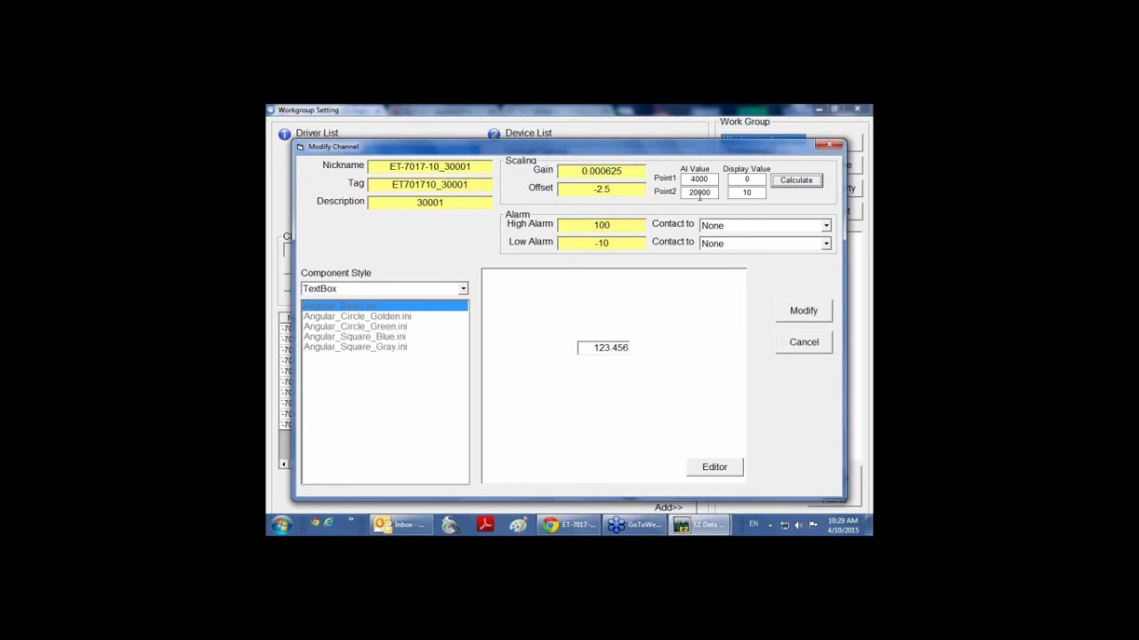
pyautogui.click(801, 311)
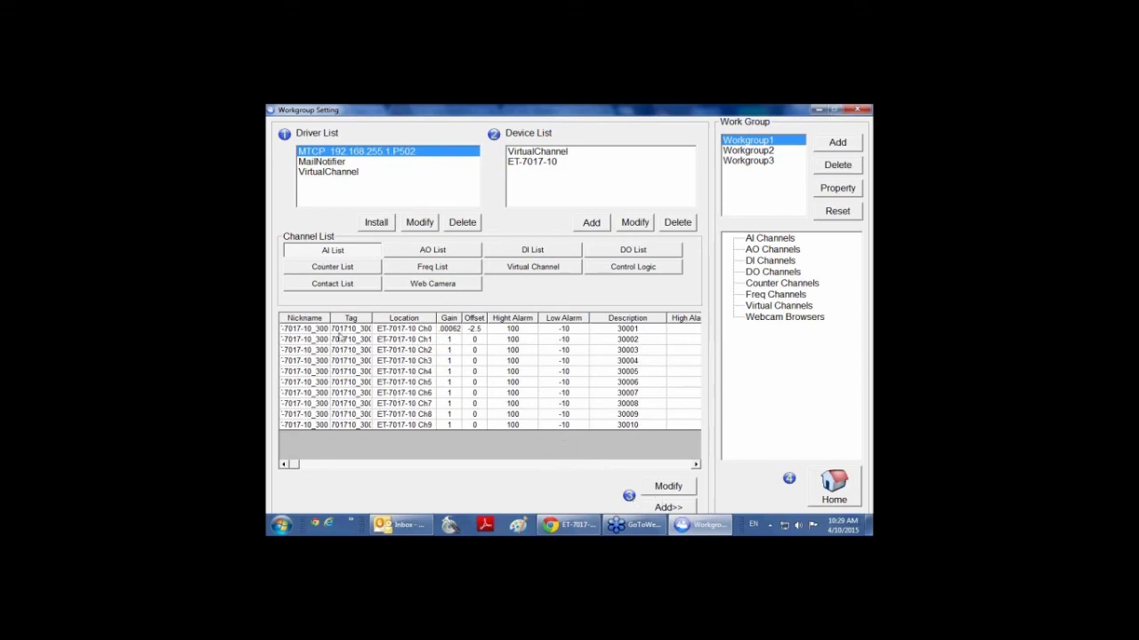
# Open the combined channel modification settings for ET-7017-10 Ch0 to Ch3 and close them without changes
pyautogui.click(287, 330)
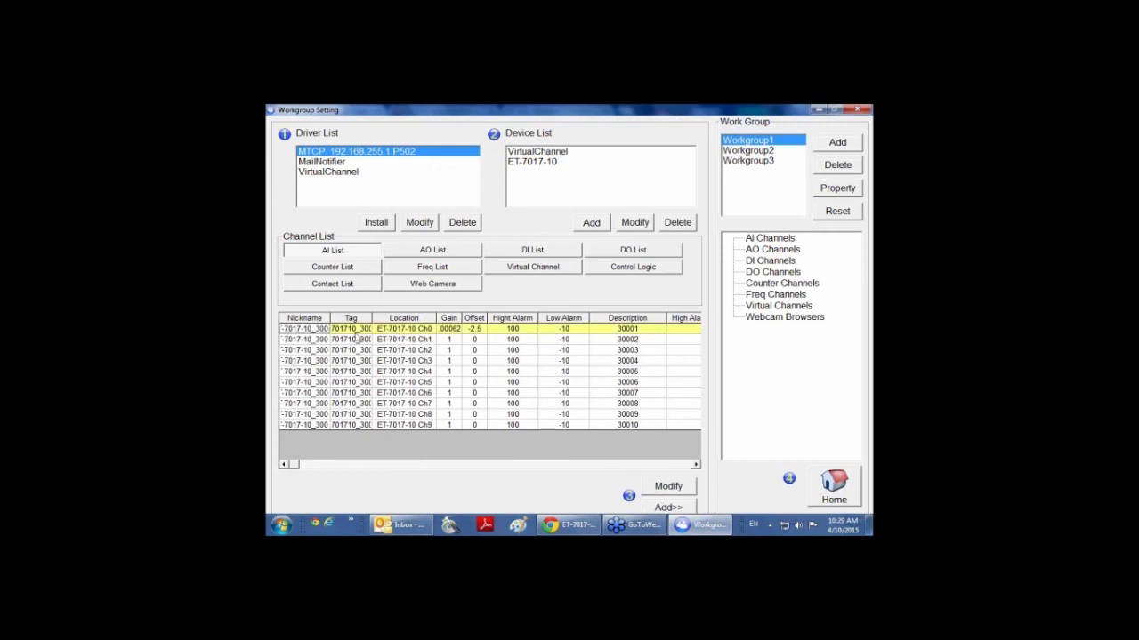
pyautogui.moveTo(349, 360); pyautogui.dragTo(350, 331)
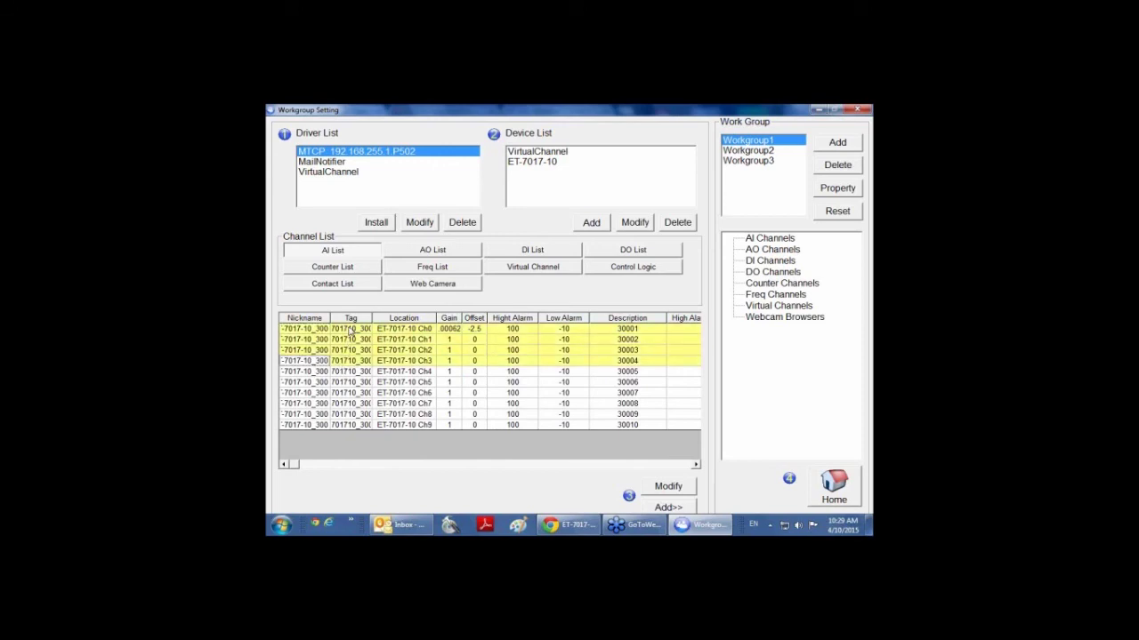
pyautogui.click(679, 488)
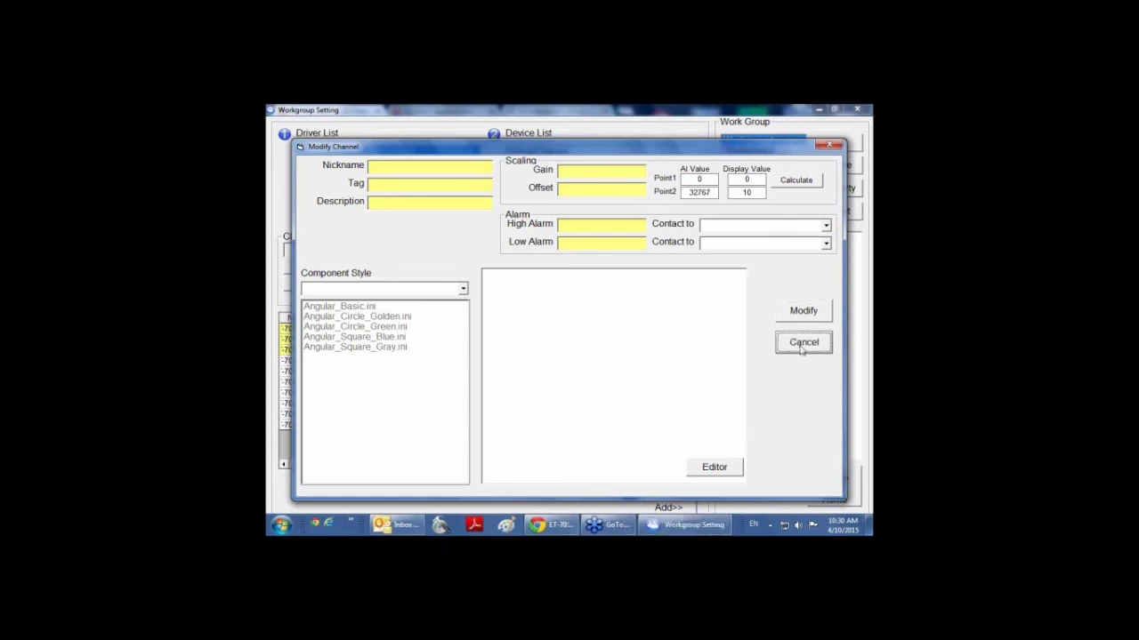
pyautogui.click(801, 346)
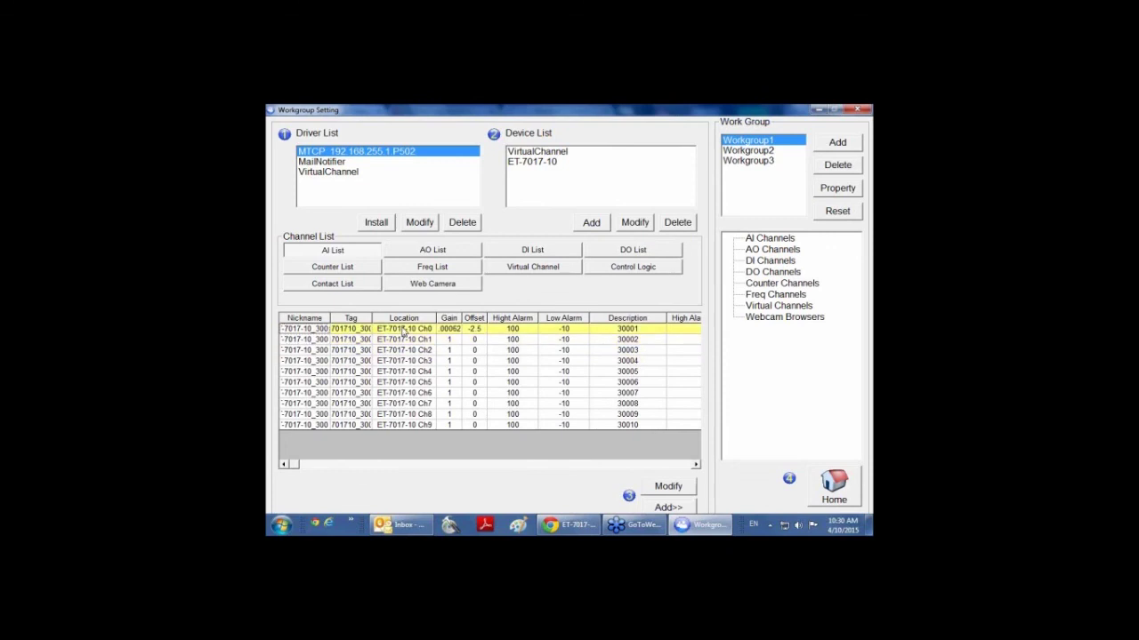
# Add ET-7017-10 Ch0 to Ch3 to Workgroup1's AI channels, check the resulting channel list, and return to the main screen
pyautogui.keyDown('shift'); pyautogui.click(415, 360); pyautogui.keyUp('shift')
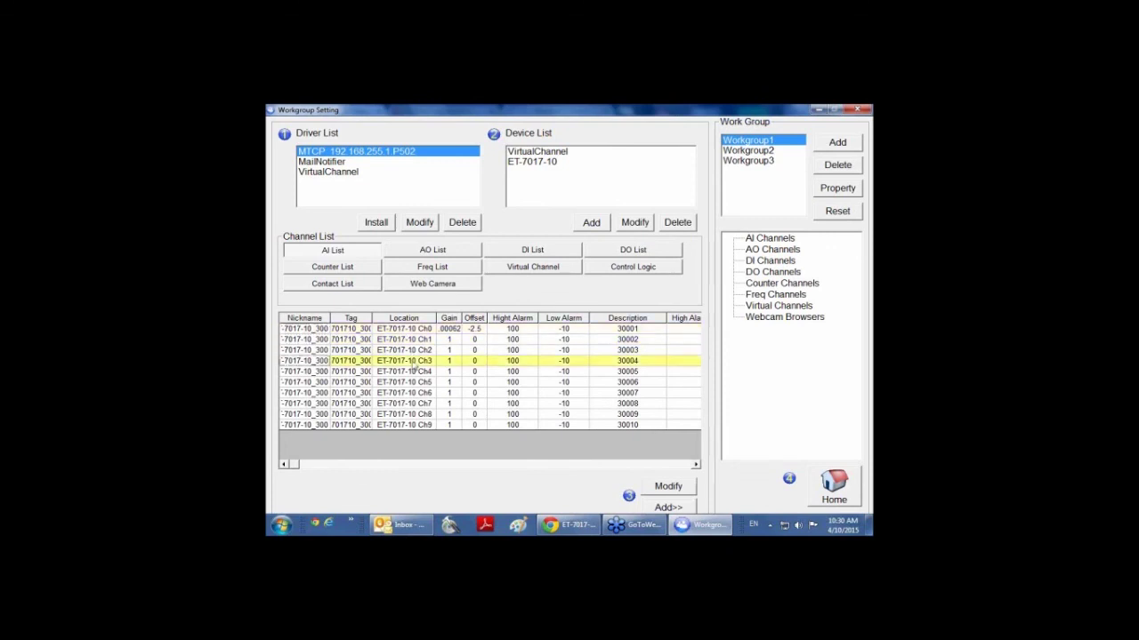
pyautogui.click(669, 507)
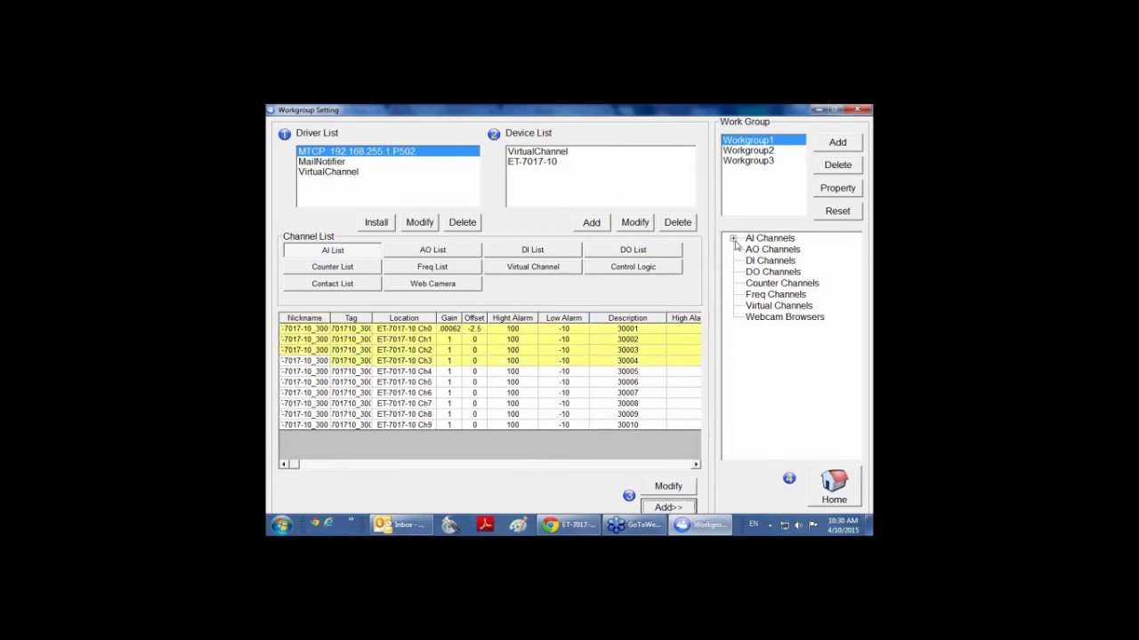
pyautogui.click(734, 239)
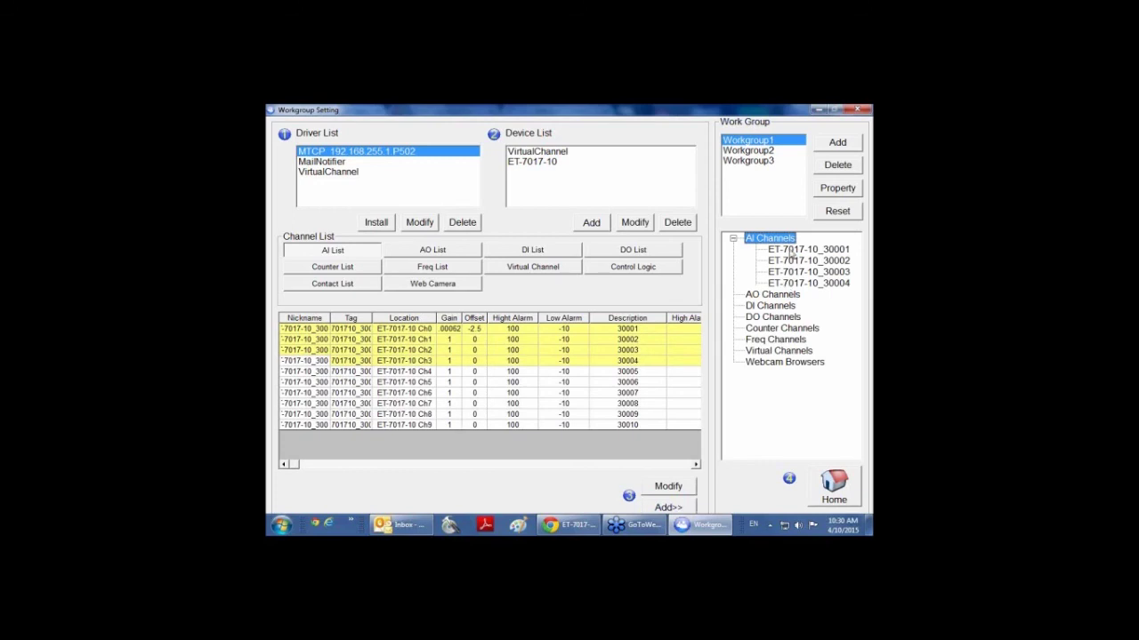
pyautogui.click(833, 498)
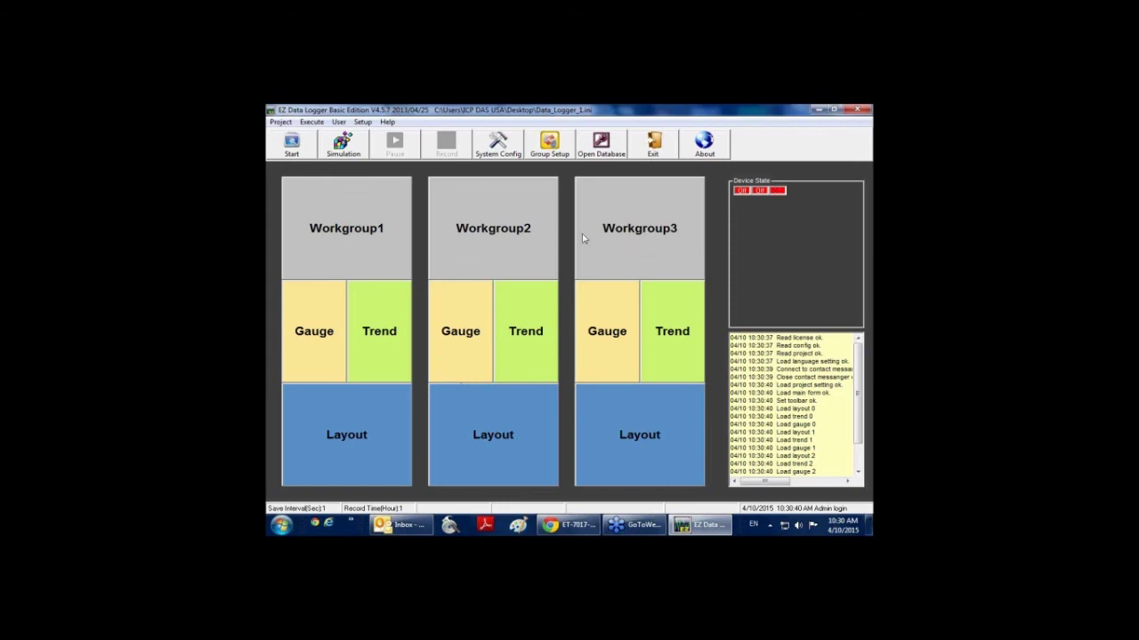
# In the group setup, delete Workgroup2 and Workgroup3, then return to the main screen
pyautogui.click(549, 147)
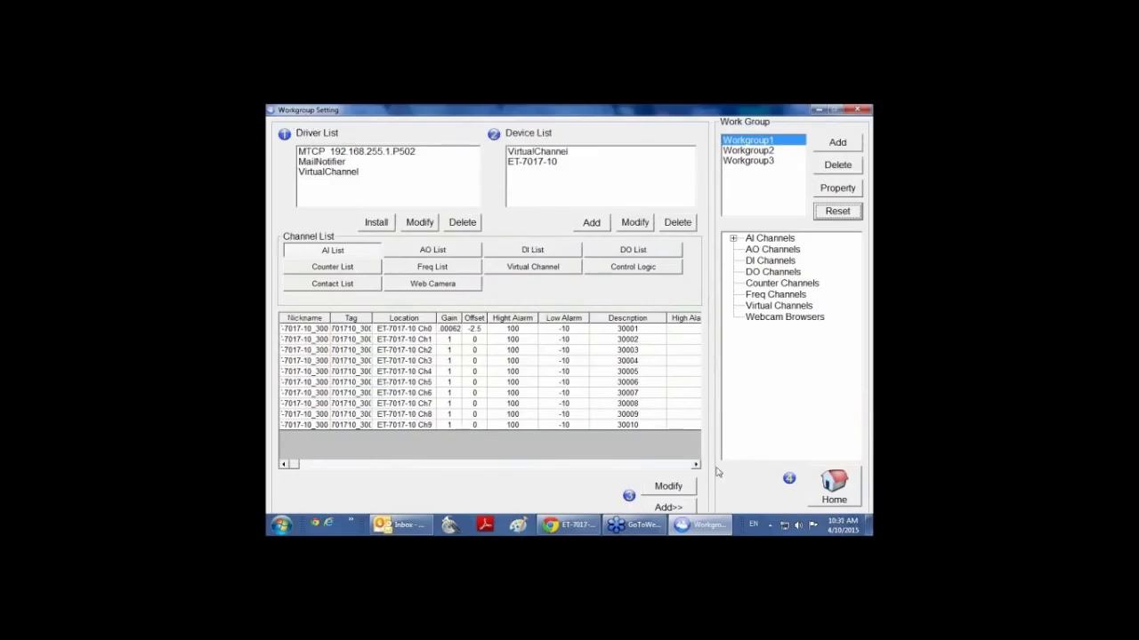
pyautogui.click(766, 151)
pyautogui.click(834, 167)
pyautogui.click(836, 169)
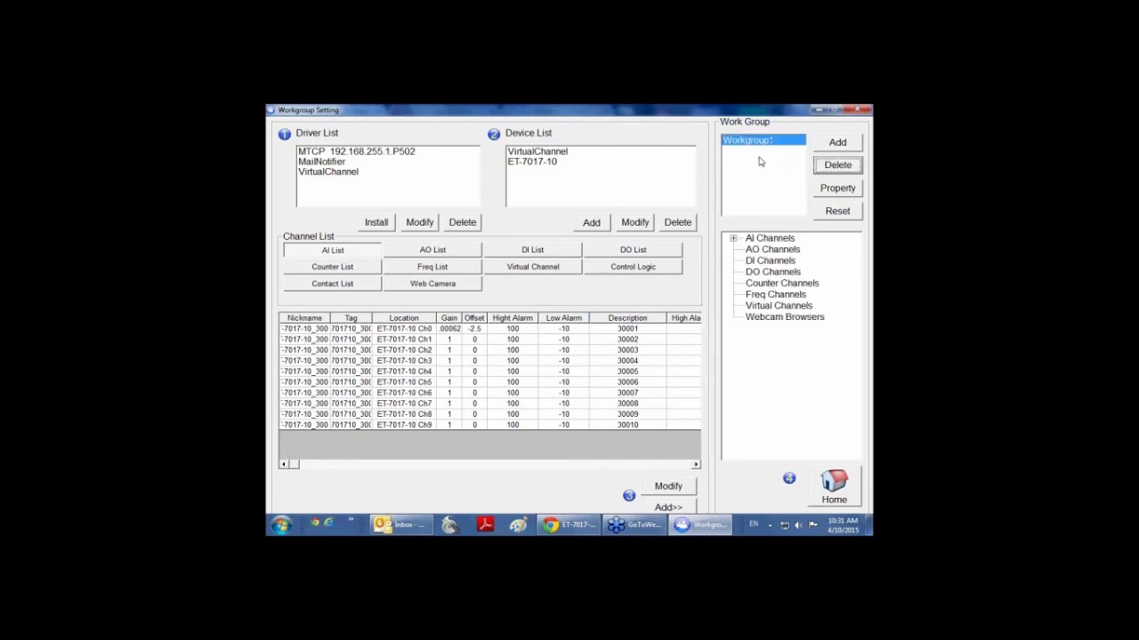
pyautogui.click(834, 491)
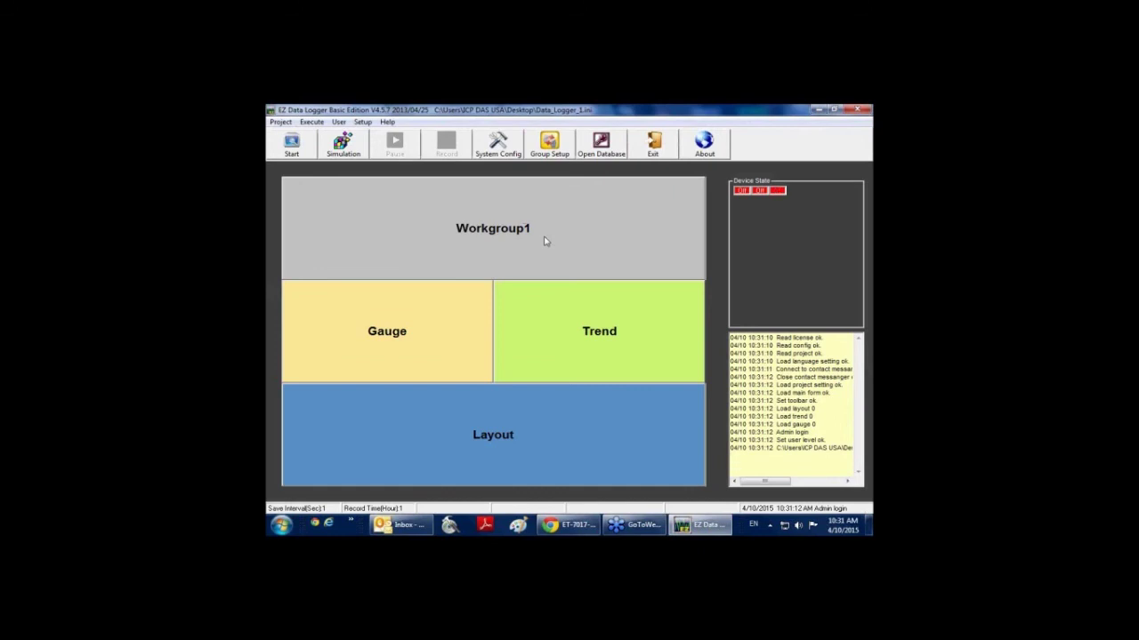
# Review the oscillograph, local database and SQL Server settings in the system configuration, save it, and close it
pyautogui.click(498, 147)
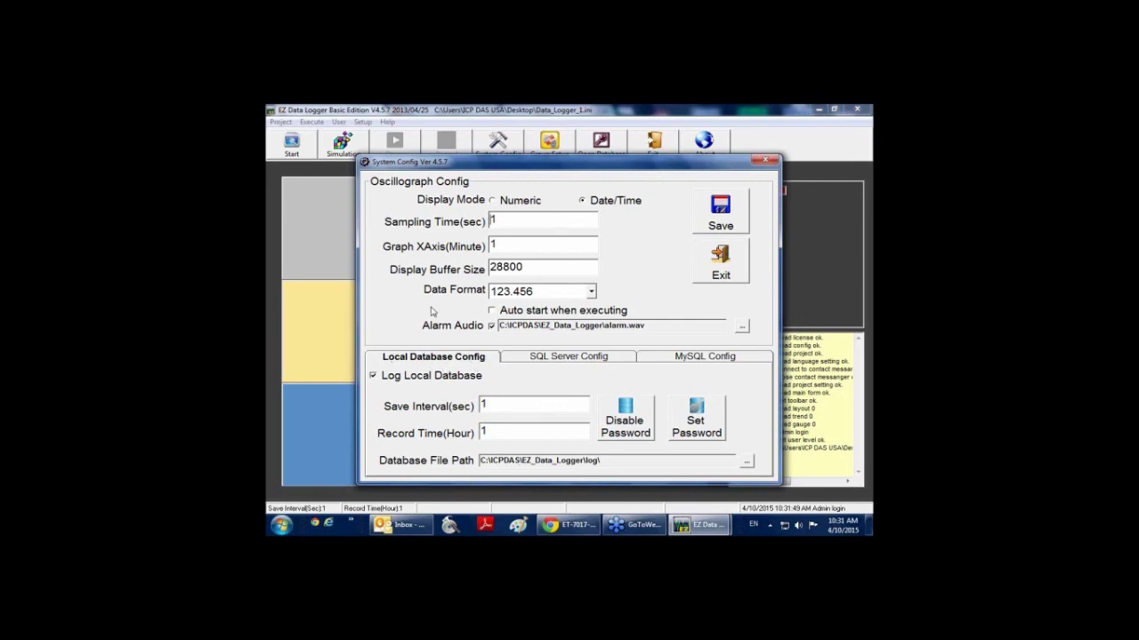
pyautogui.click(522, 360)
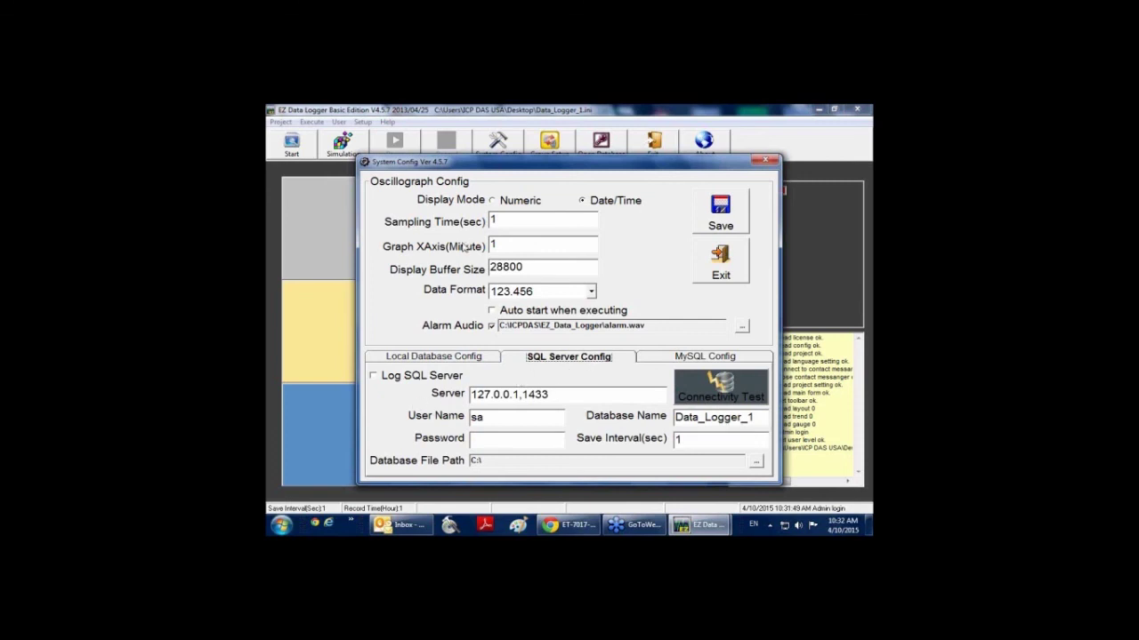
pyautogui.click(706, 219)
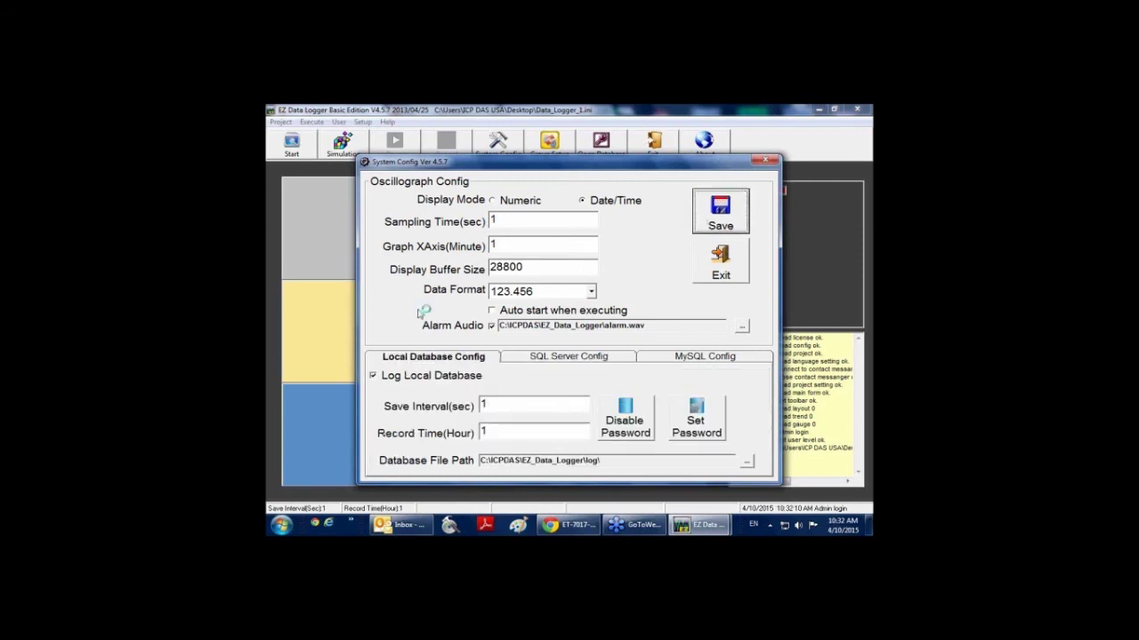
pyautogui.click(763, 161)
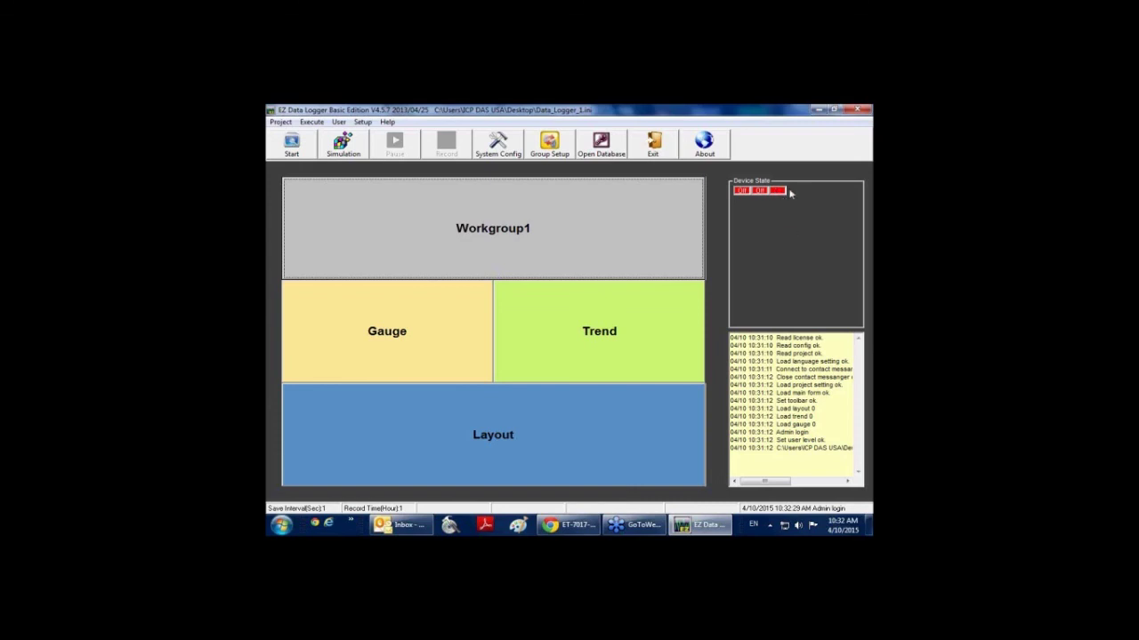
# Run the project in simulation mode
pyautogui.moveTo(776, 194)
pyautogui.click(337, 153)
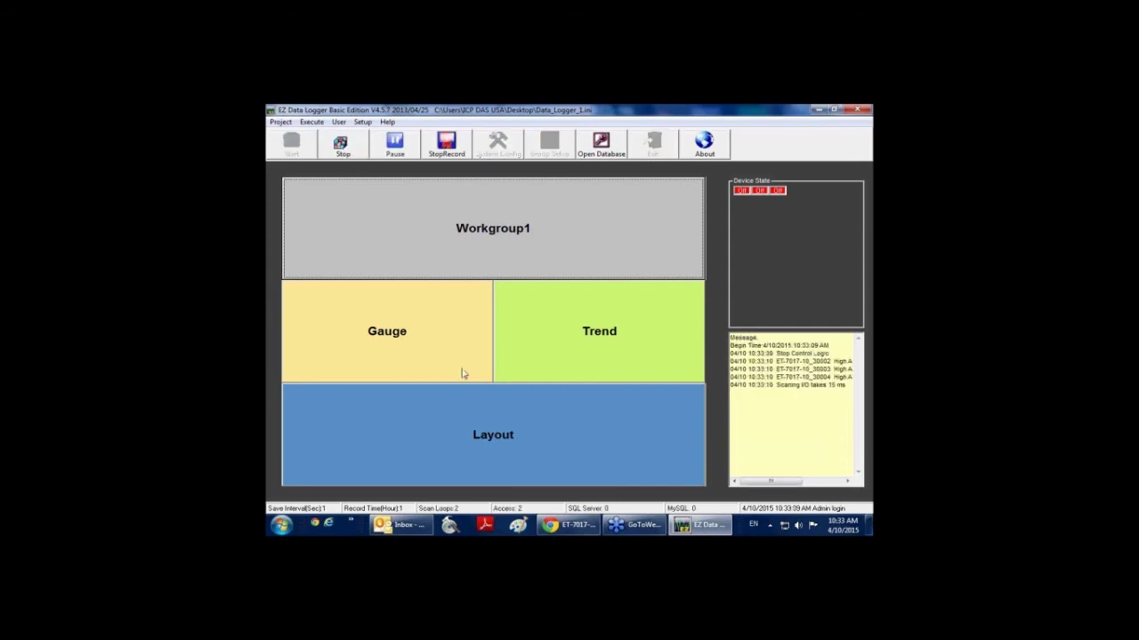